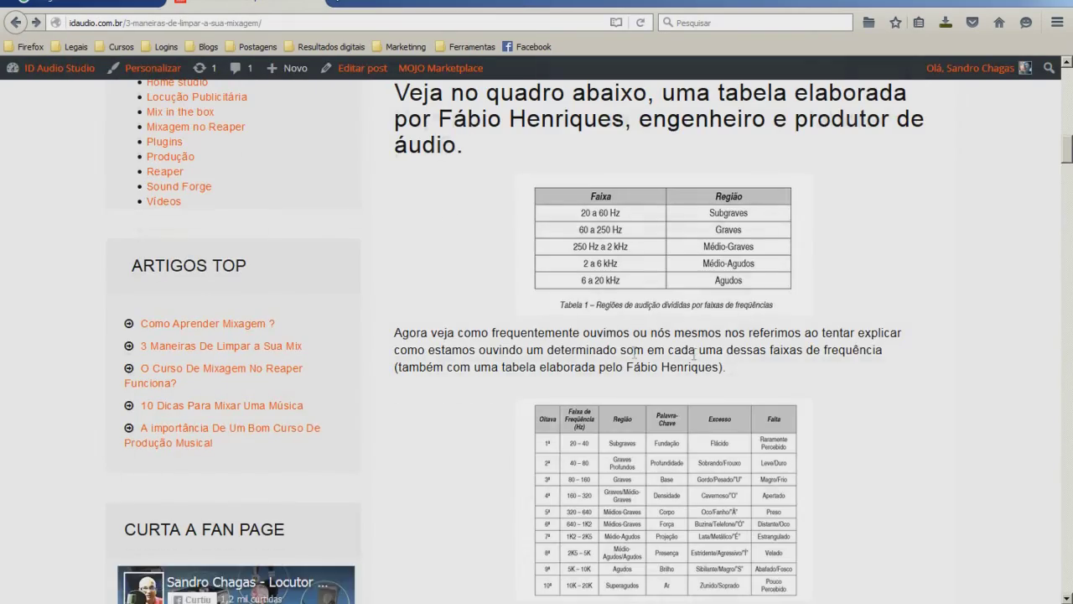
- Go to the idaudio.com.br home page and open the "Equalizador – Filtros" article
scroll(663, 344, "up", 15)
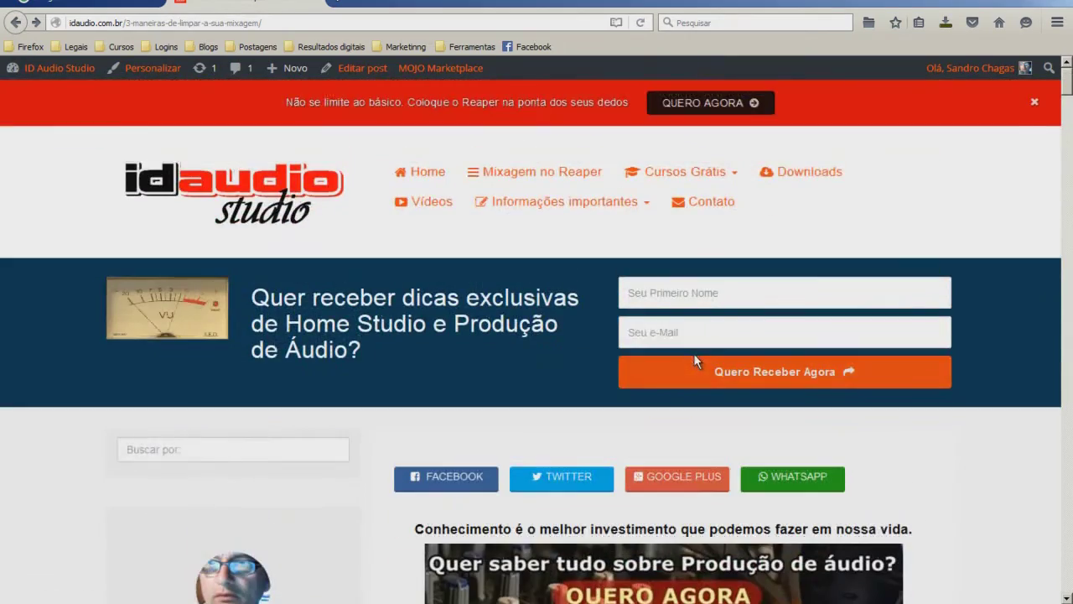
left_click(445, 182)
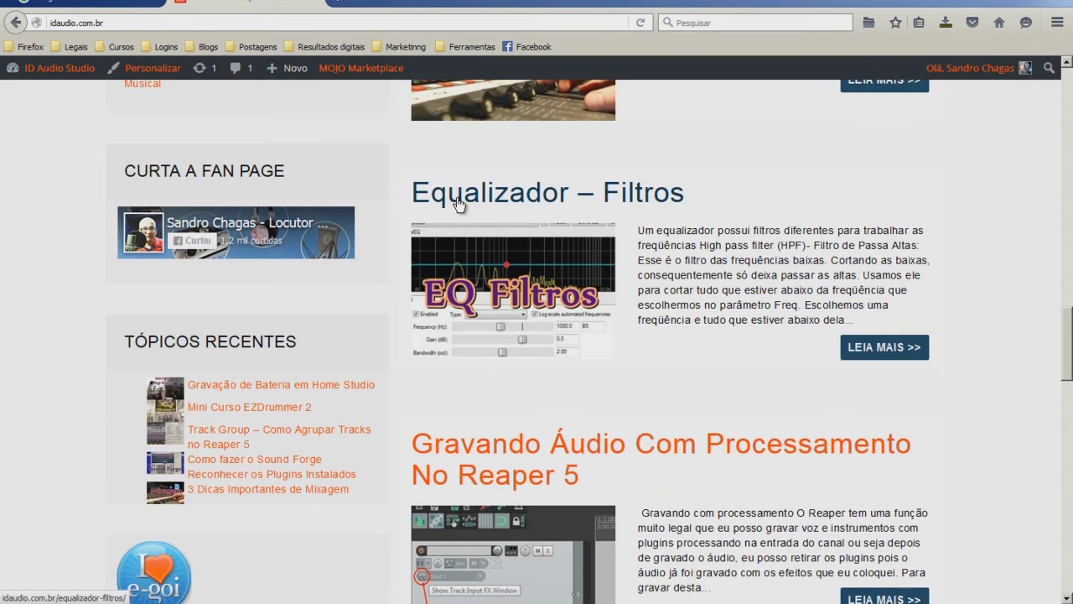
left_click(459, 204)
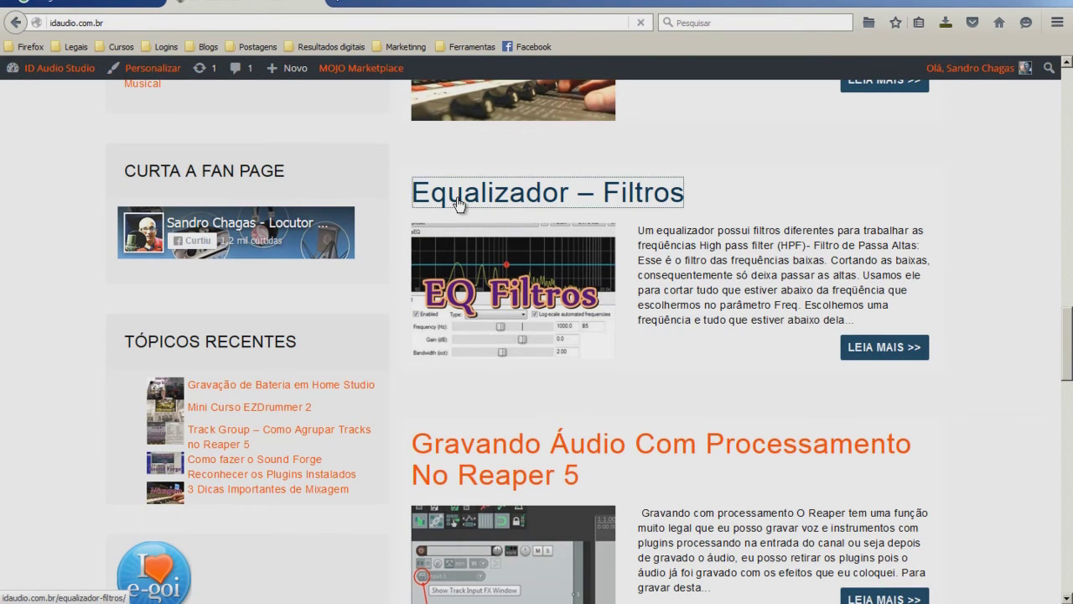
- Examine the article's explanations and illustrations of the high pass, low pass, low shelf, high shelf and band filters
scroll(587, 311, "down", 10)
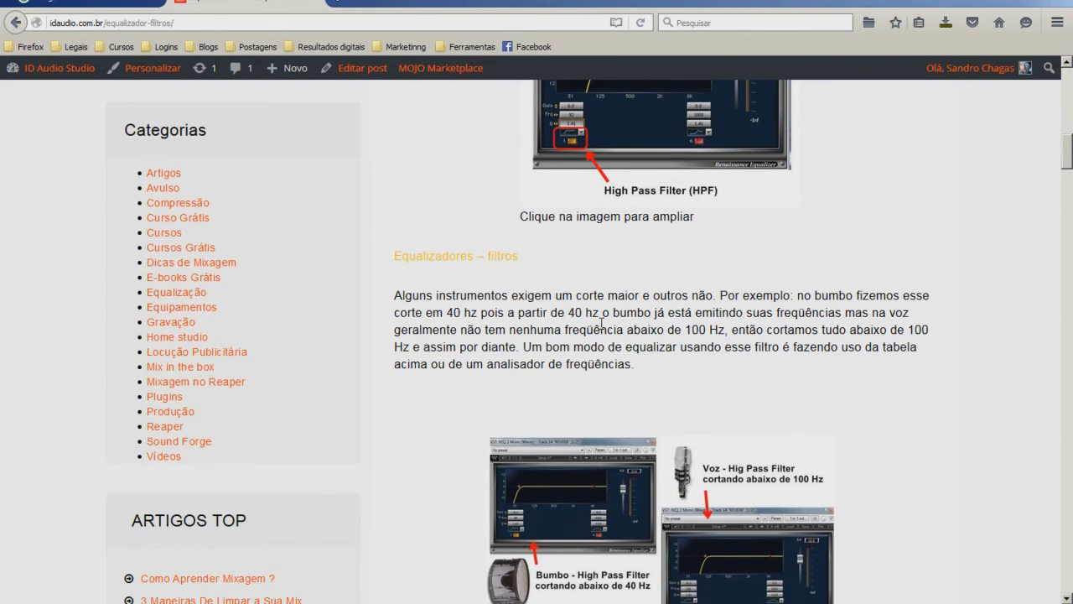
scroll(470, 398, "up", 3)
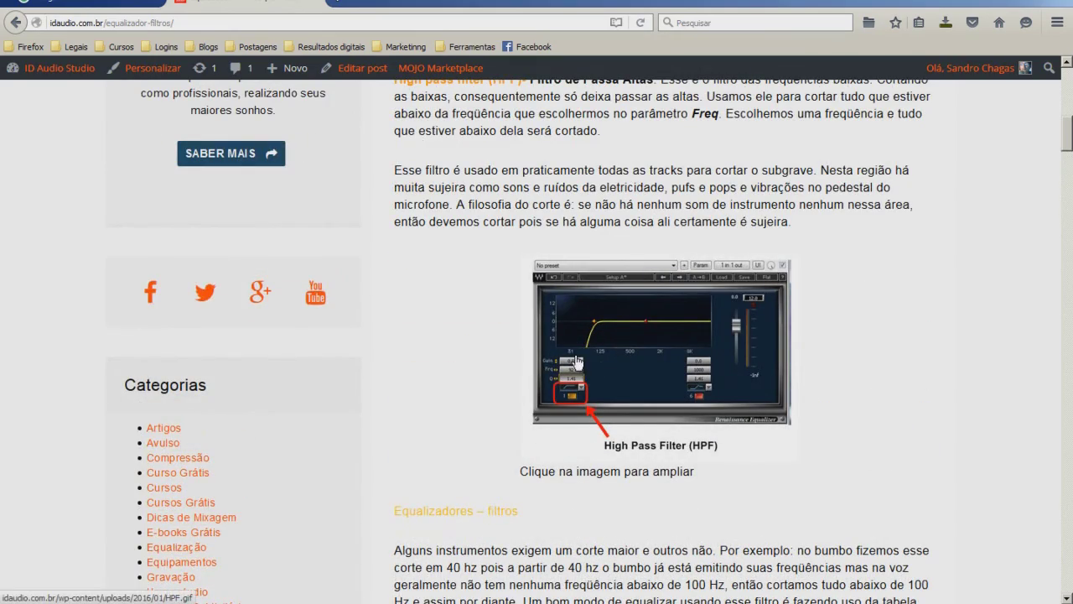
scroll(577, 360, "down", 10)
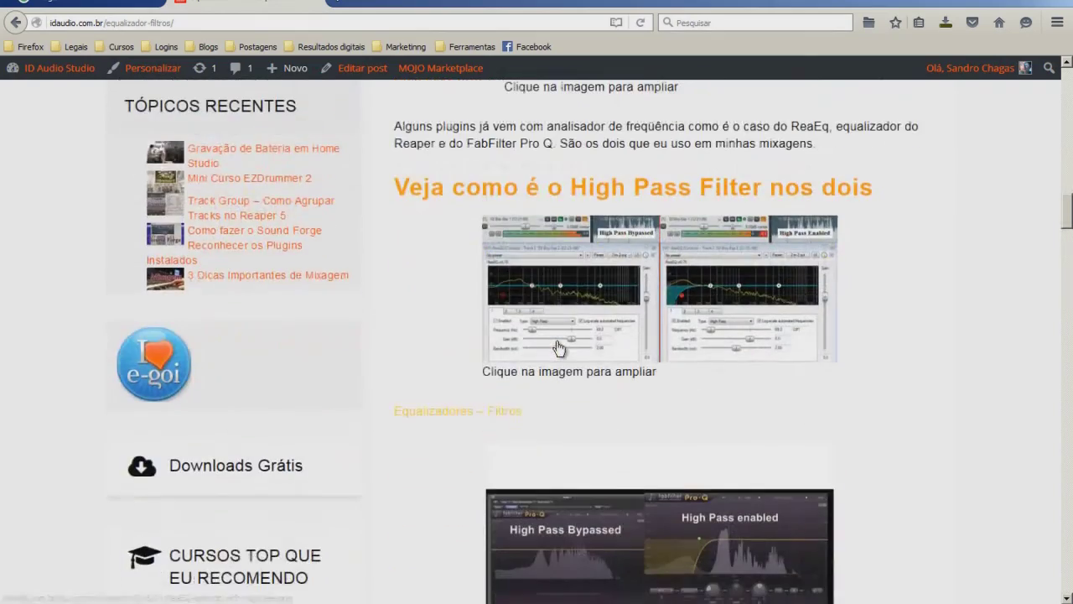
scroll(558, 345, "down", 4)
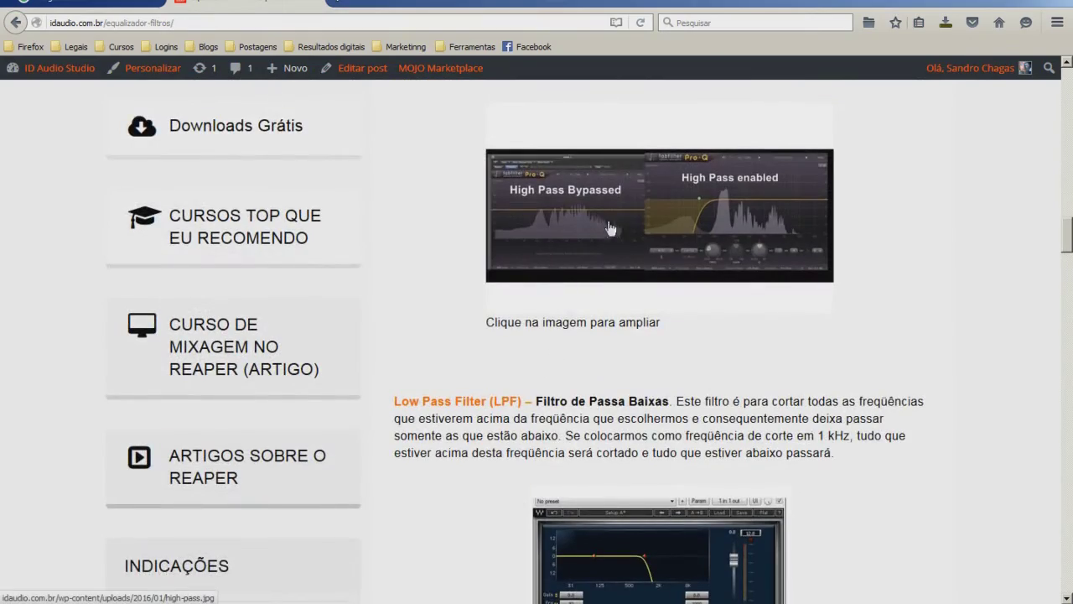
scroll(626, 235, "down", 3)
scroll(625, 237, "down", 12)
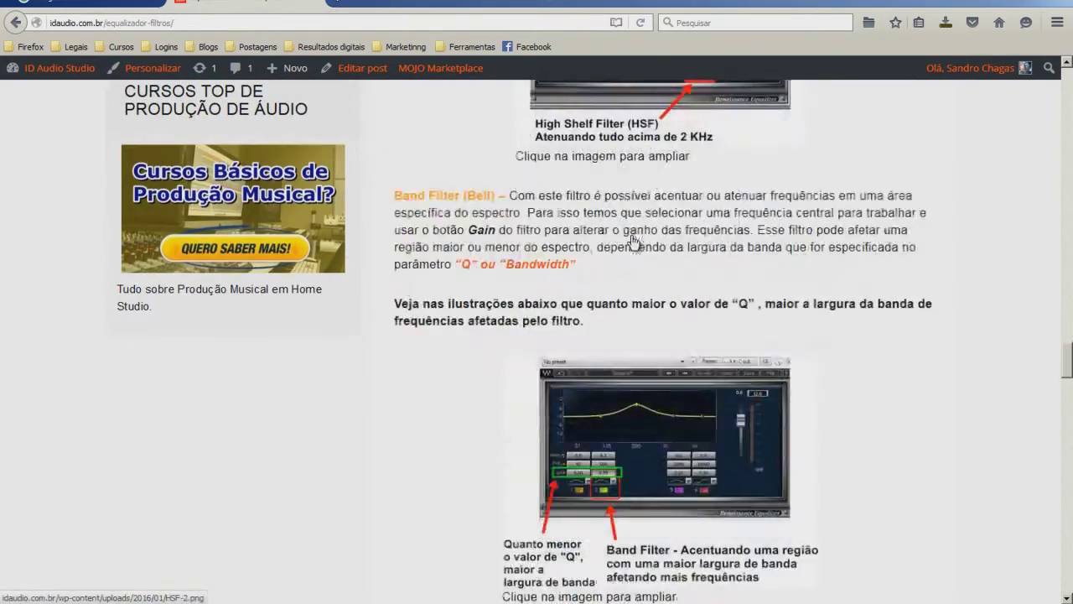
scroll(628, 249, "down", 6)
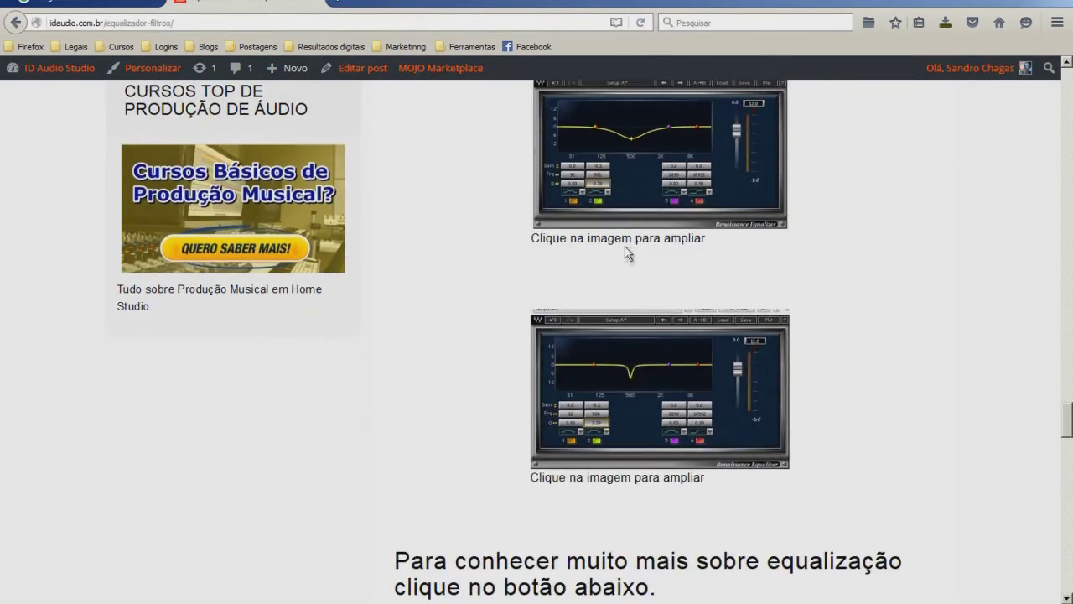
scroll(624, 251, "down", 3)
scroll(623, 251, "down", 4)
scroll(619, 248, "up", 10)
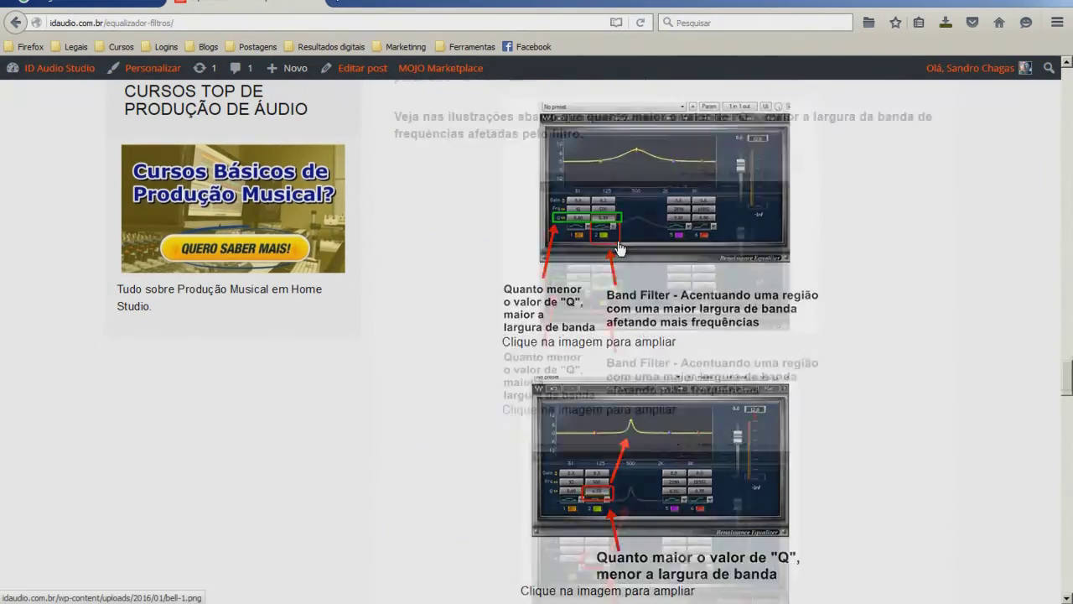
scroll(619, 248, "up", 8)
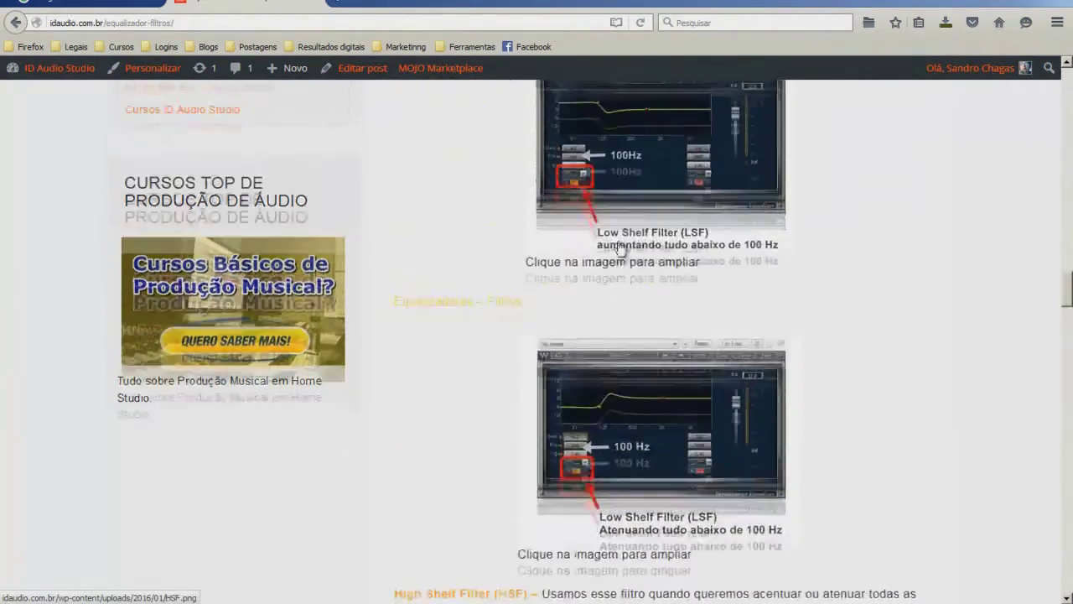
scroll(619, 249, "down", 10)
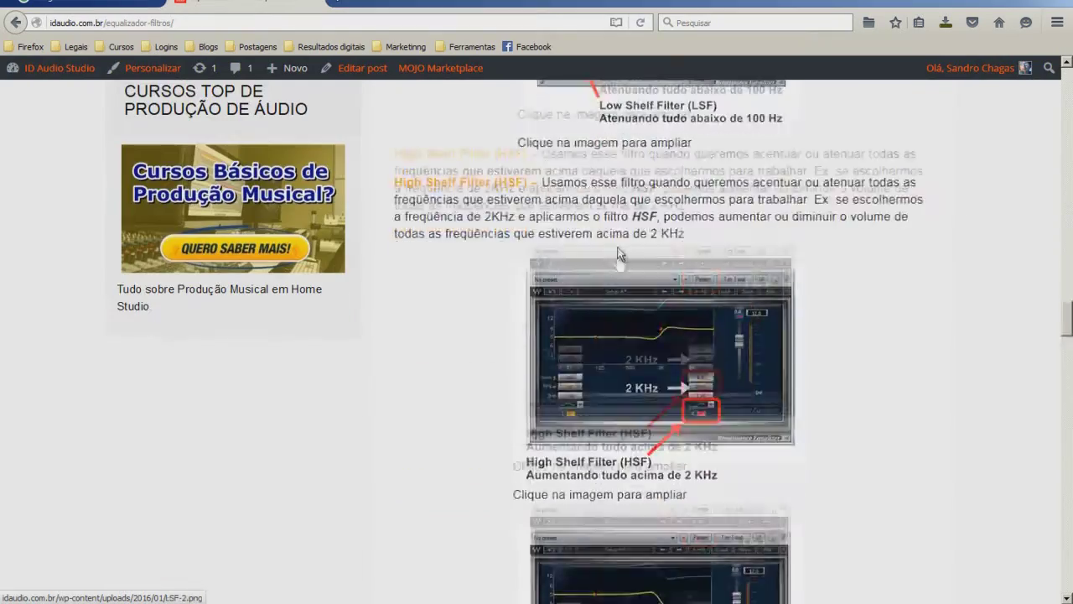
scroll(594, 277, "up", 6)
scroll(591, 272, "up", 15)
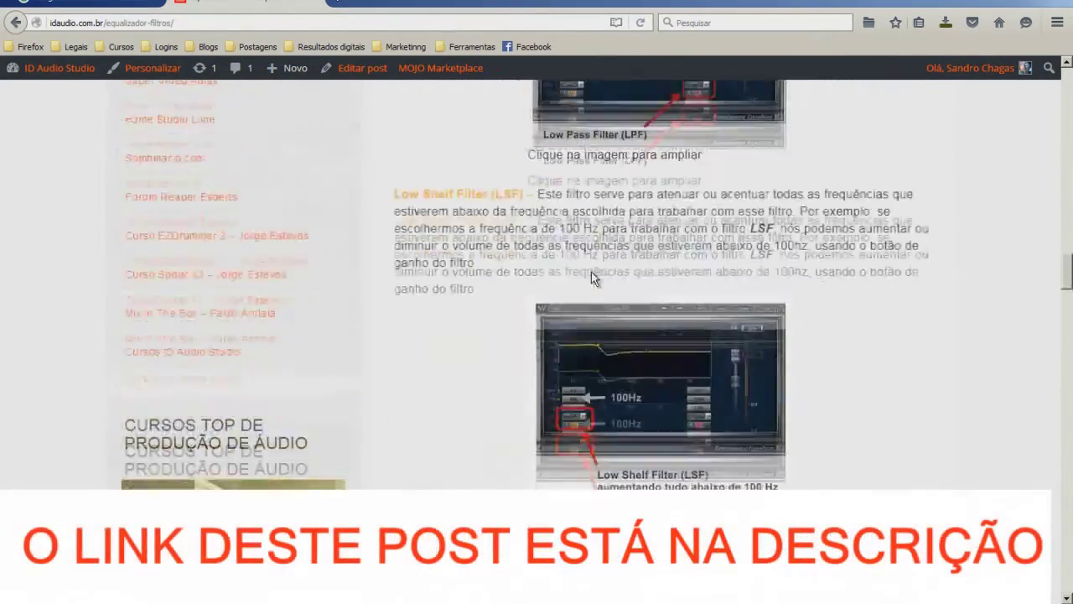
scroll(590, 274, "down", 3)
scroll(591, 274, "up", 15)
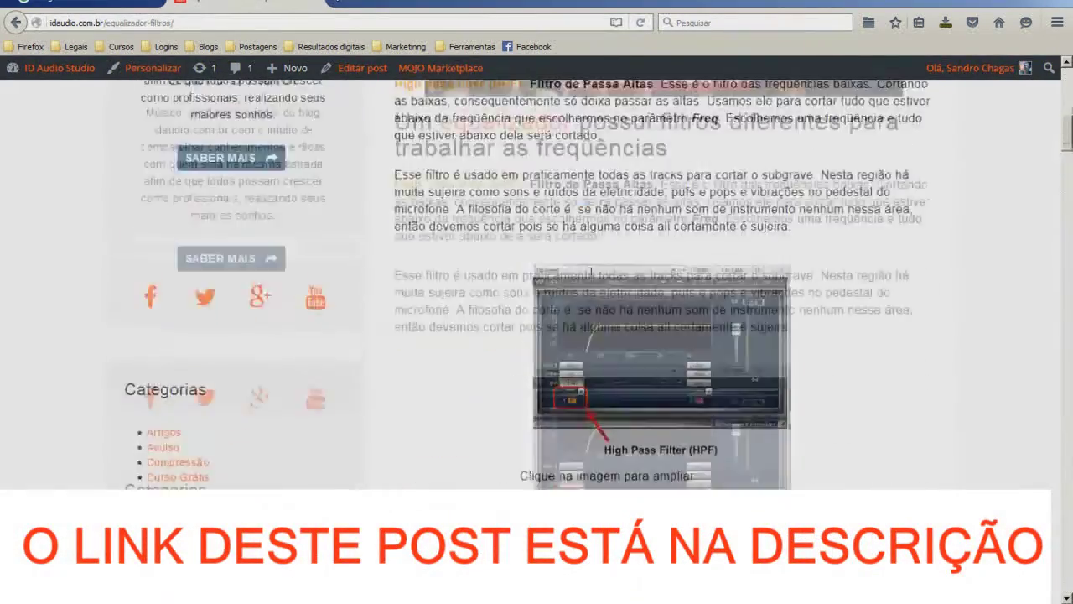
scroll(589, 272, "down", 4)
scroll(600, 281, "down", 5)
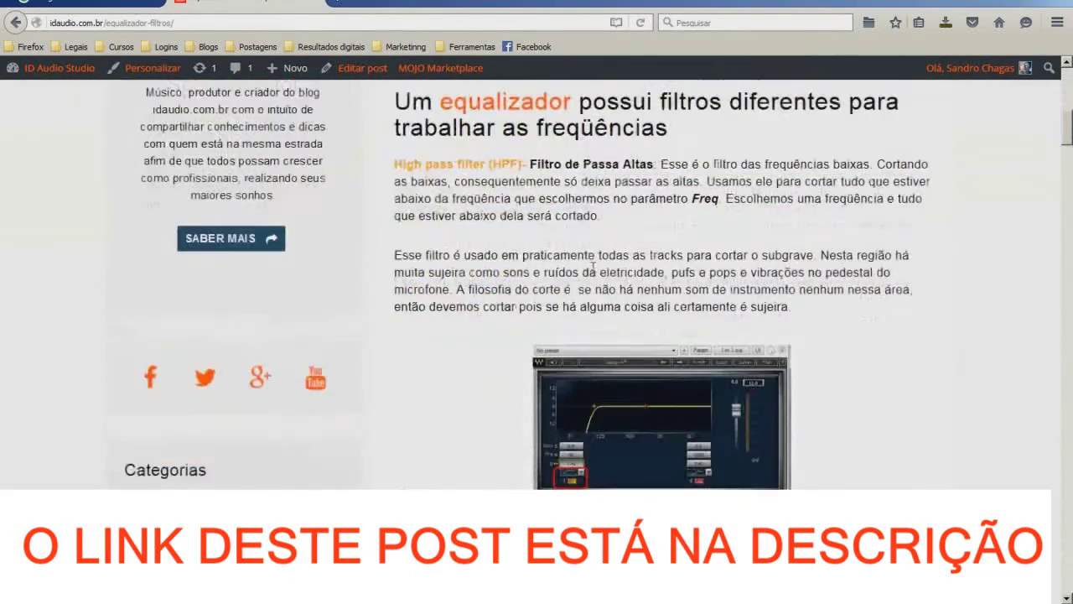
left_click(15, 24)
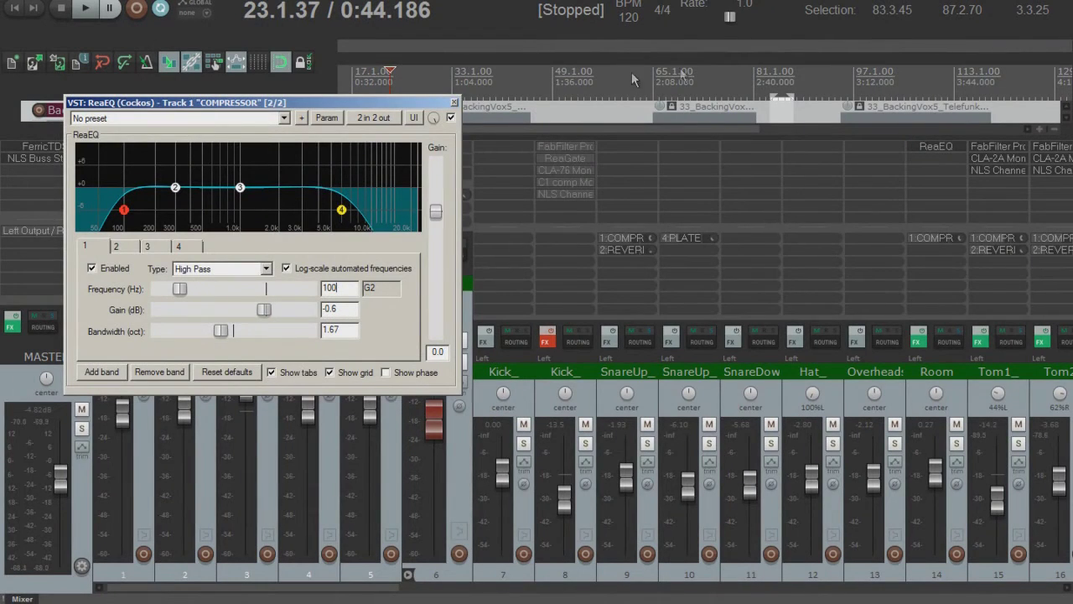
- In Reaper, add FabFilter Pro-Q (Mono) to track 5 "HALL" and reposition its plugin window
left_click_drag(632, 73, 632, 72)
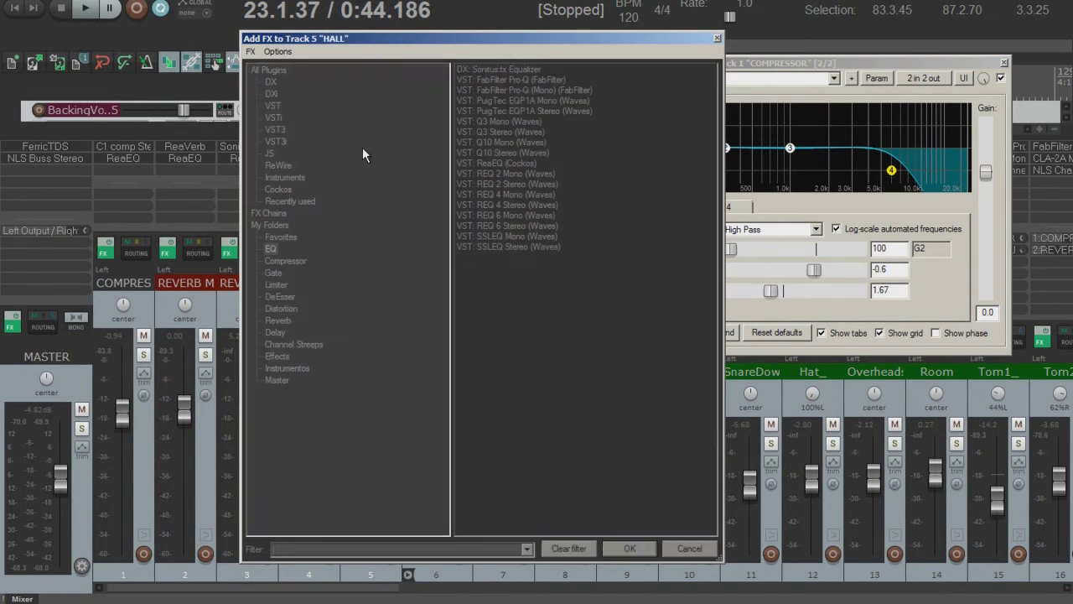
double_click(555, 90)
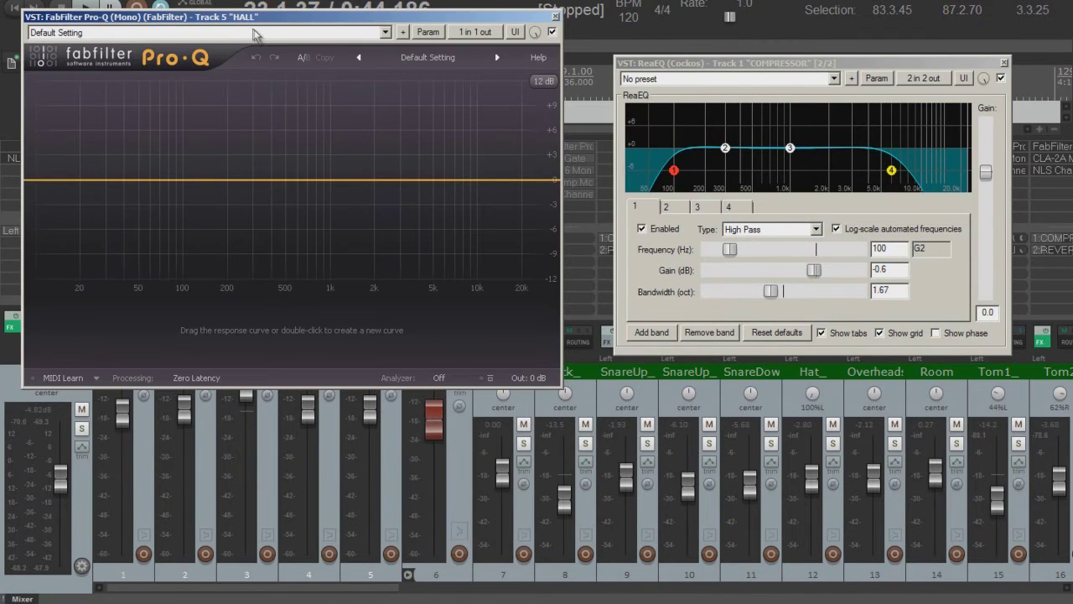
left_click_drag(291, 20, 394, 27)
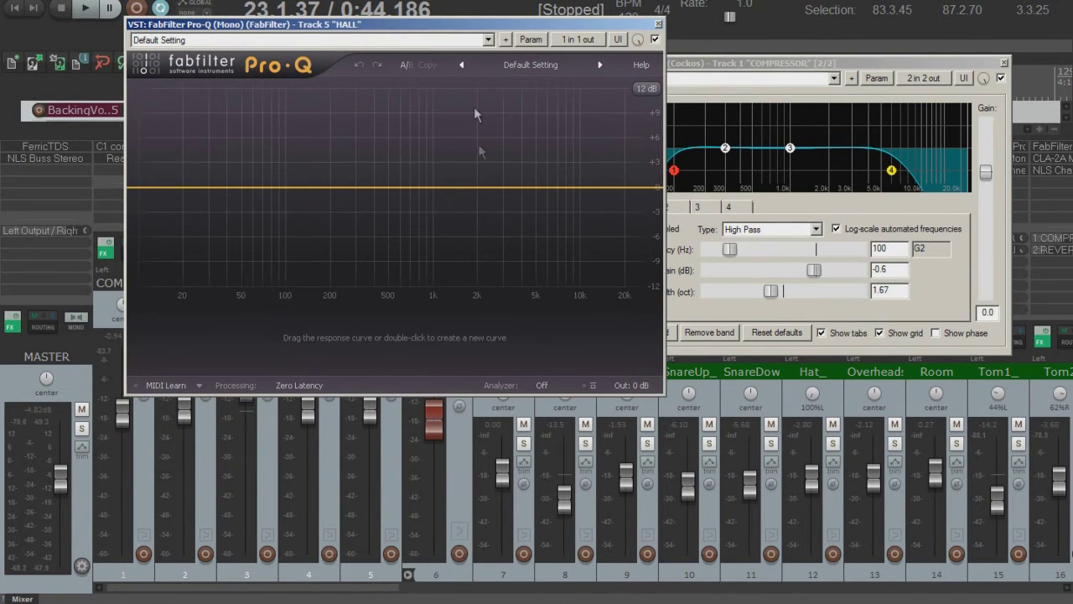
left_click_drag(394, 29, 641, 220)
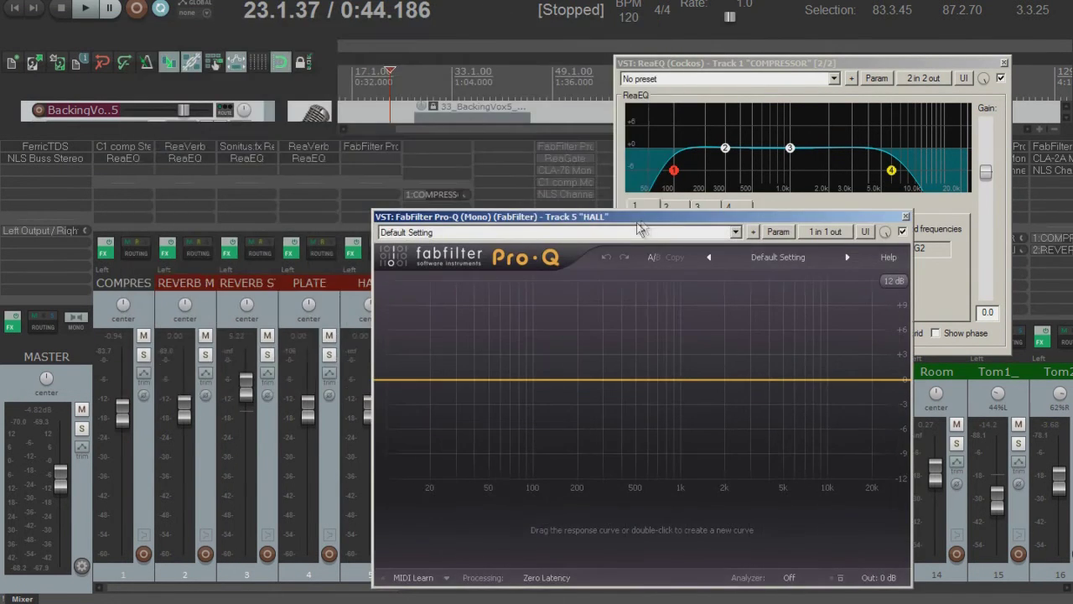
- Play the mix briefly, stop it and set the analyzer of the HALL track's Pro-Q to Pre-EQ
key("space")
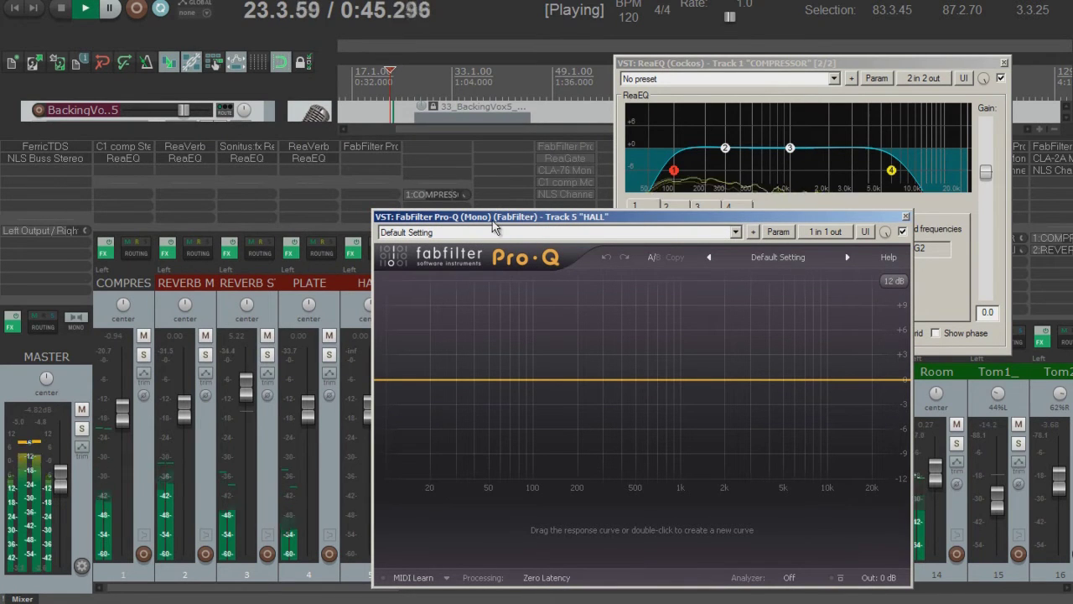
left_click_drag(491, 221, 426, 105)
key("space")
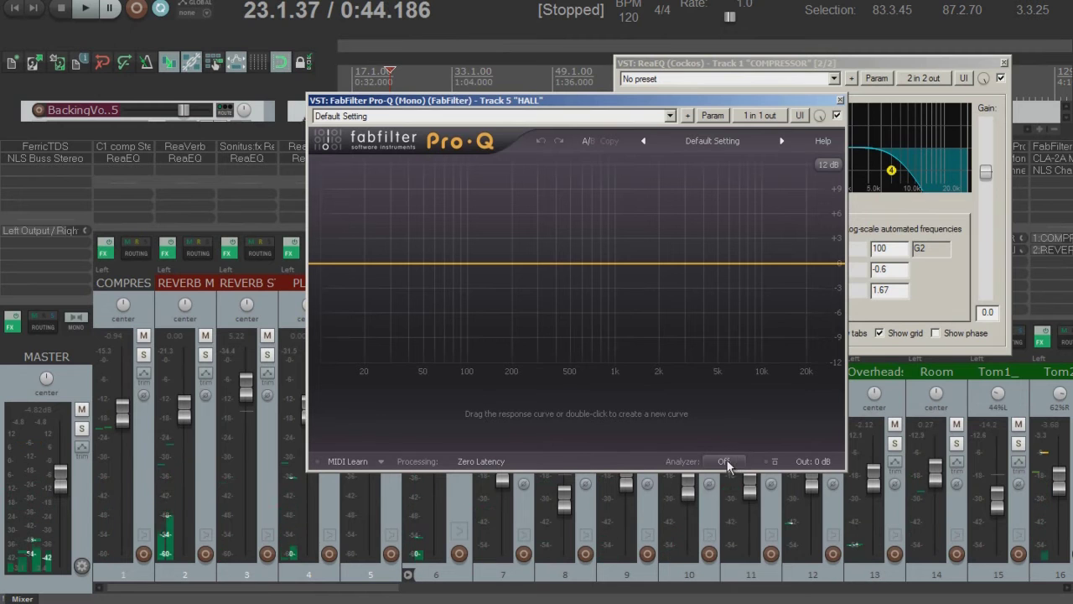
left_click(725, 461)
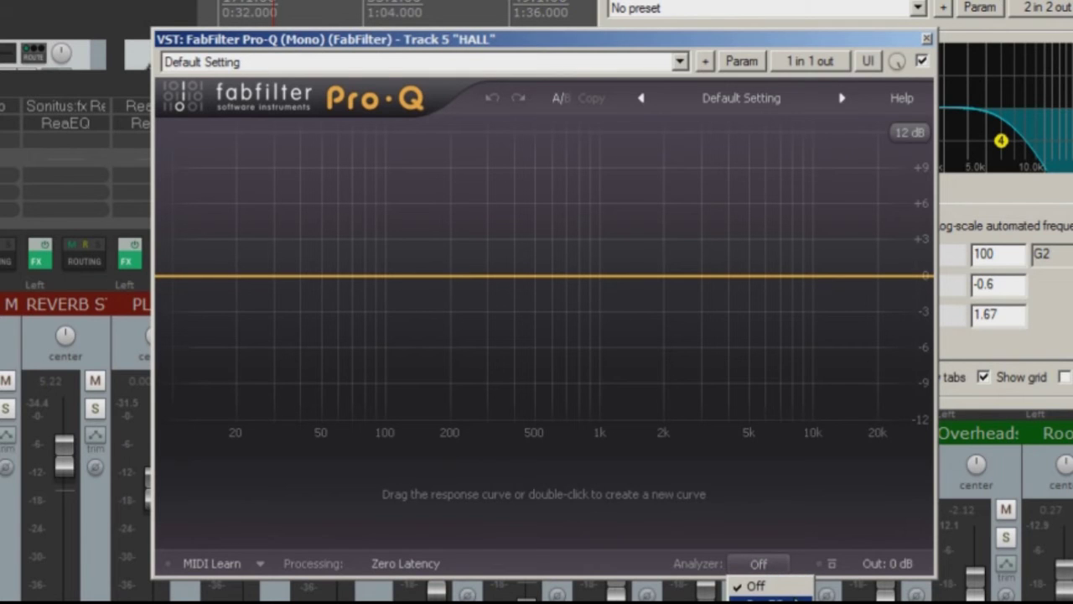
left_click(770, 600)
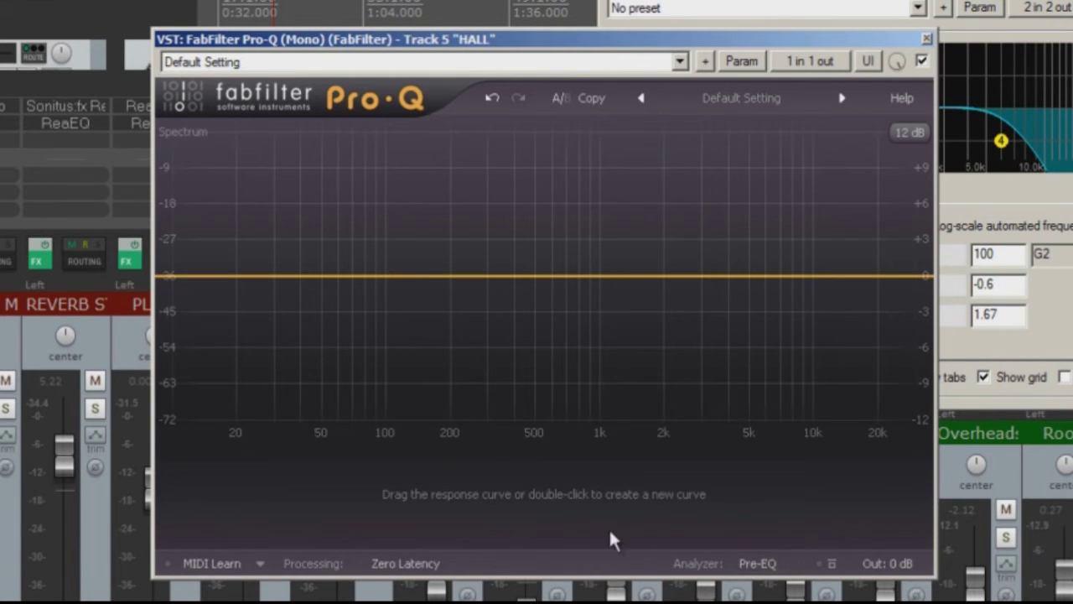
left_click(758, 568)
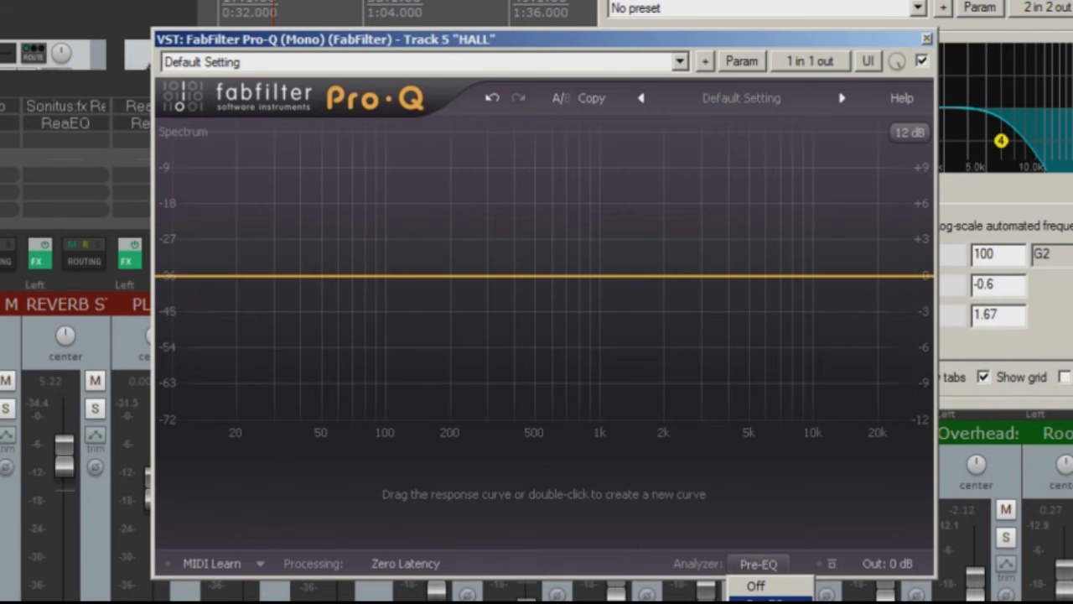
left_click(770, 598)
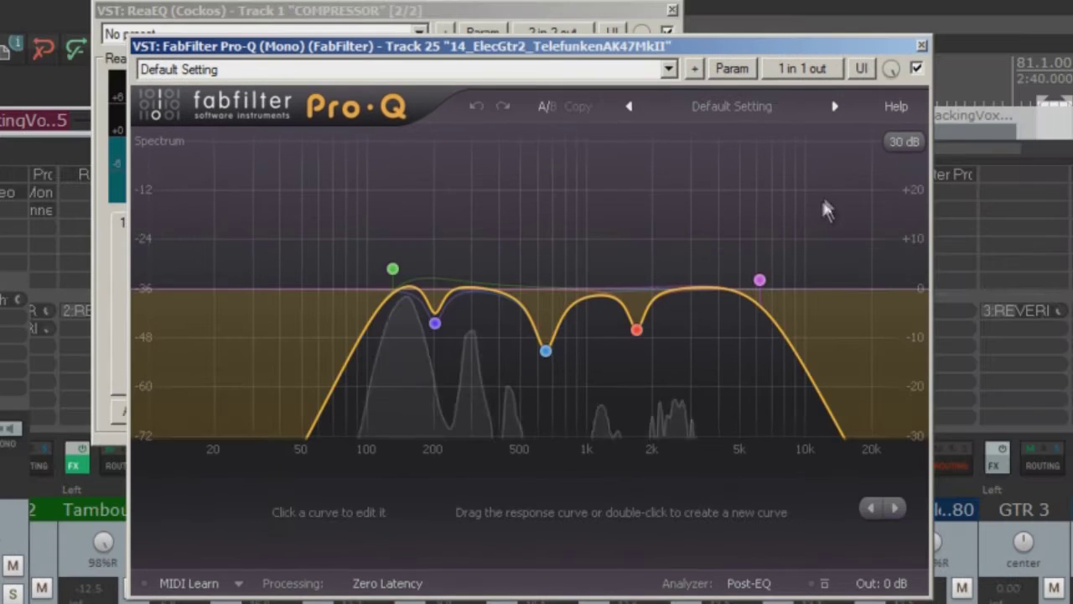
- Play the mix to examine the track 25 electric guitar's spectrum against its Pro-Q curve and stop playback
key("space")
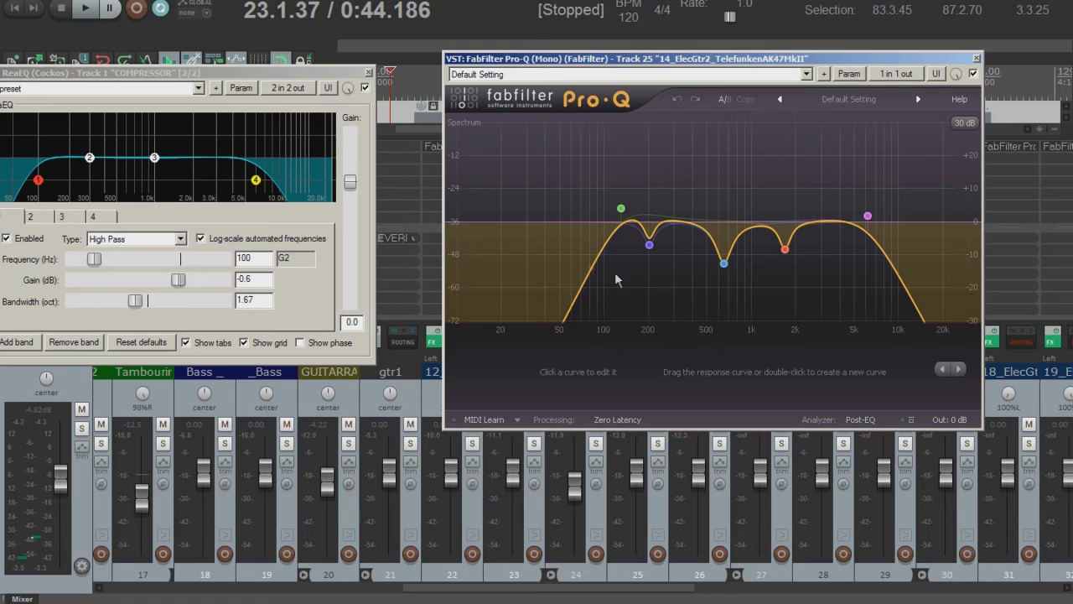
key("space")
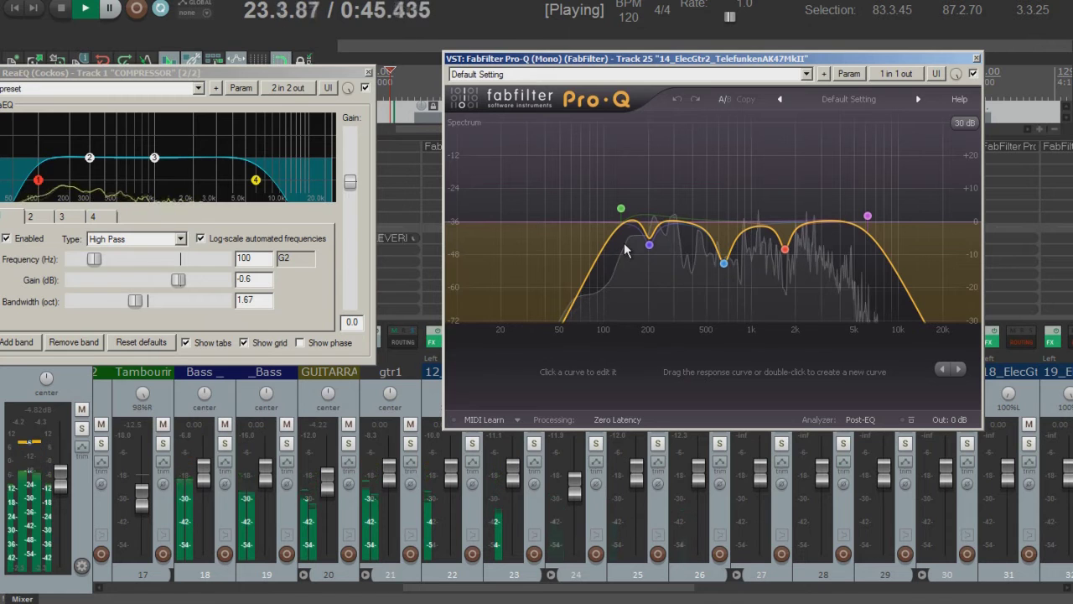
key("space")
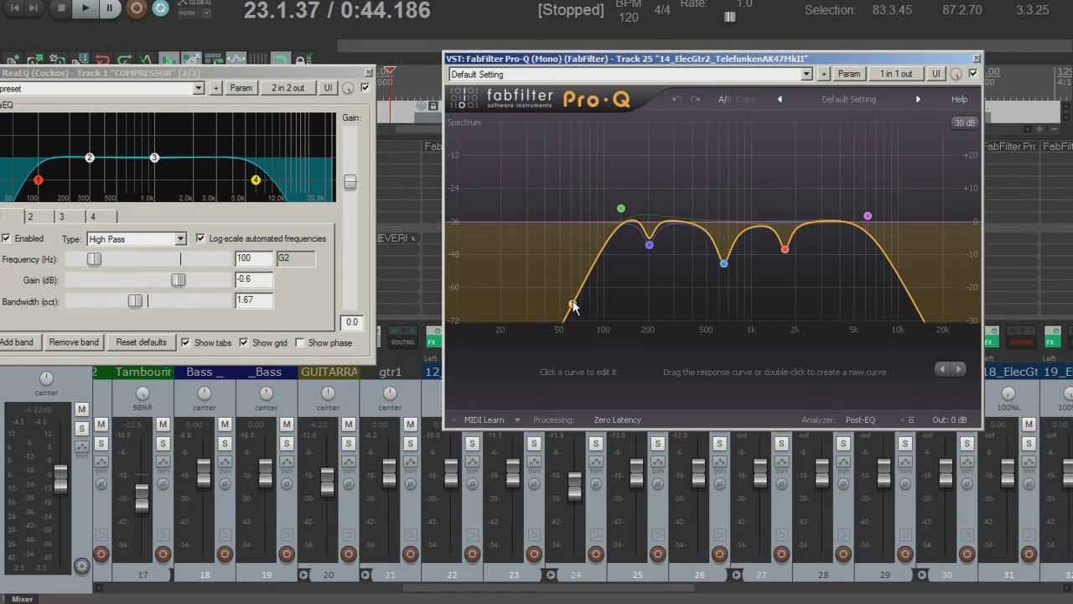
- Select the low cut band in the track 25 Pro-Q and reposition the ReaEQ window beside it
left_click(622, 216)
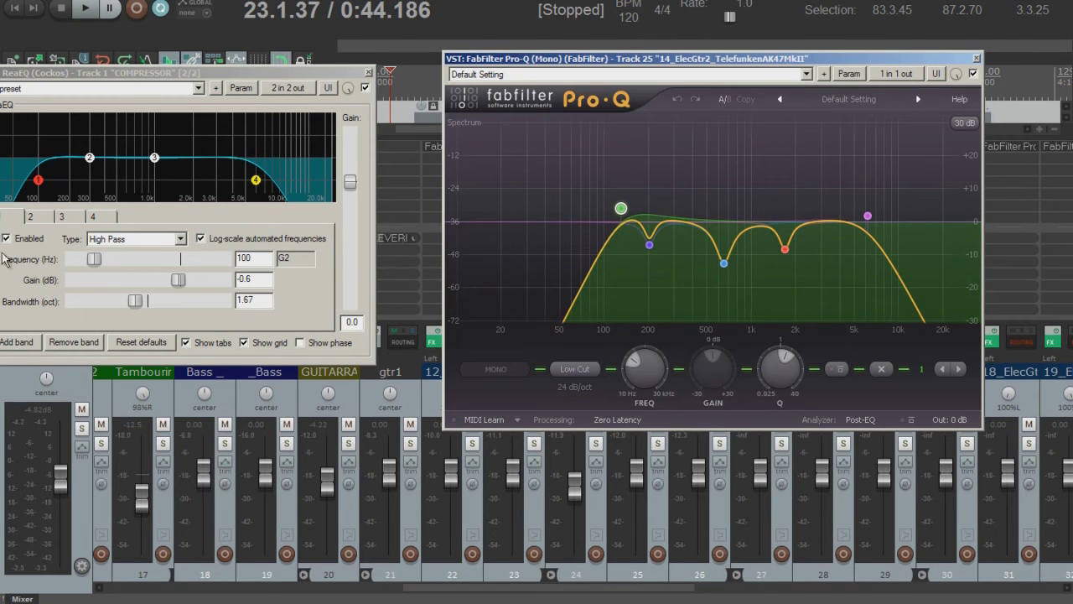
left_click(50, 73)
left_click_drag(49, 74, 105, 101)
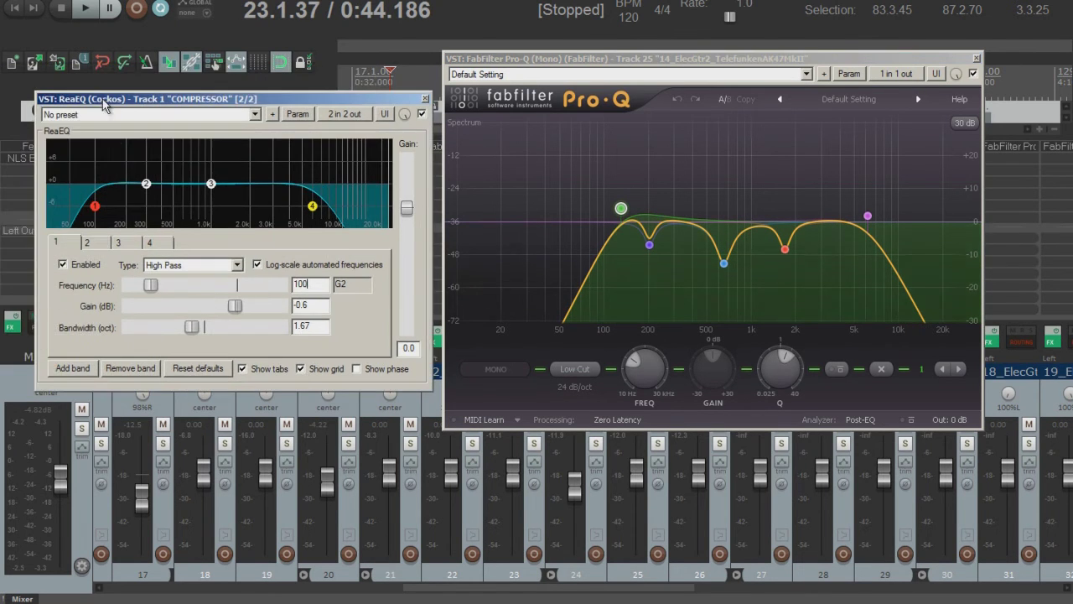
- Set ReaEQ band 1's filter type to Band and select the blue bell band in the track 25 Pro-Q
left_click(234, 265)
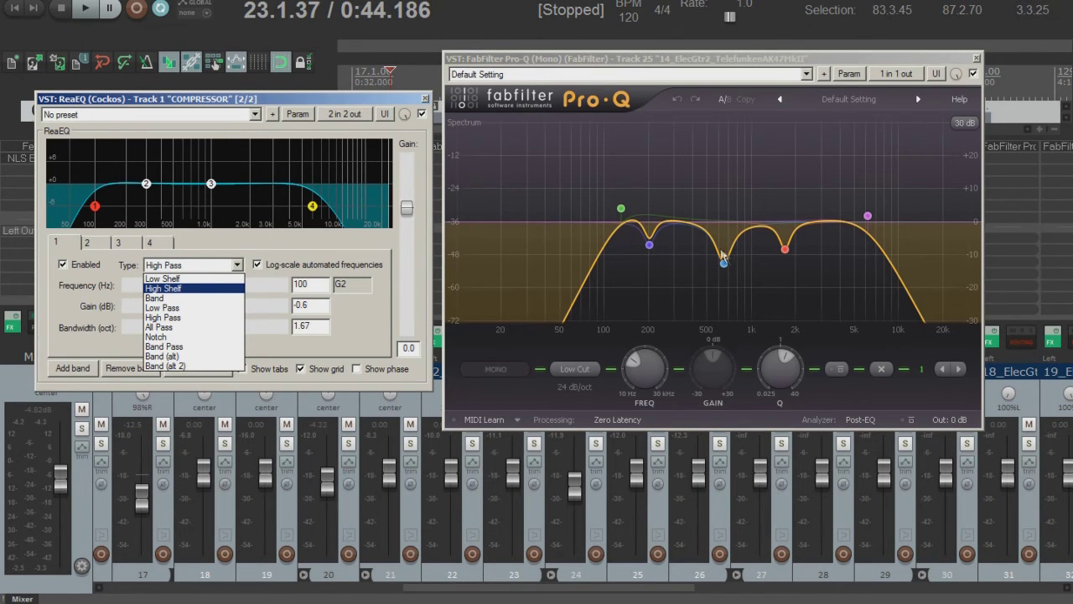
left_click(170, 298)
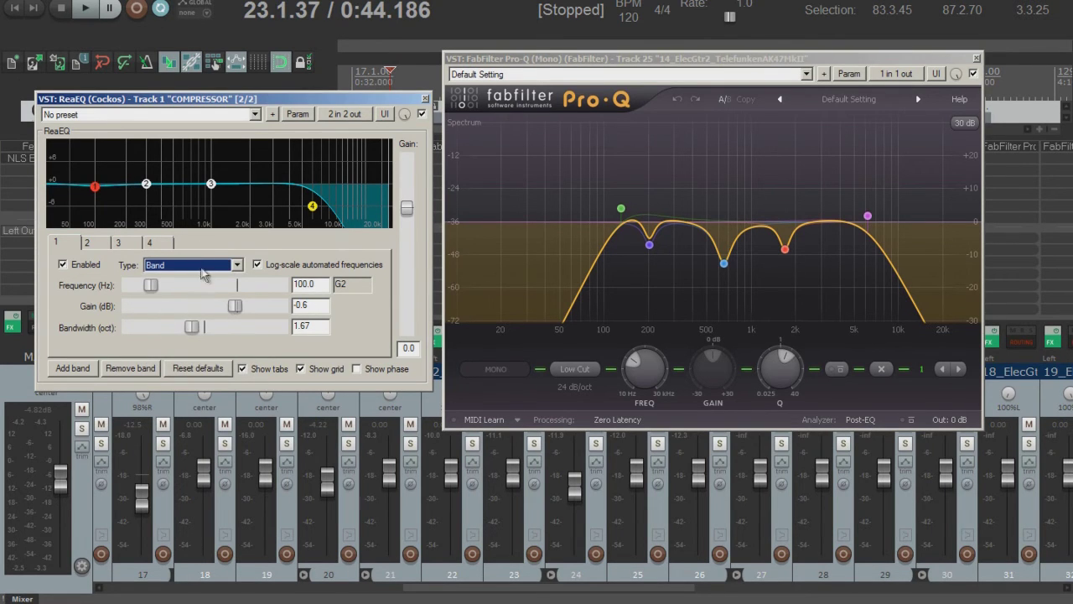
mouse_move(732, 272)
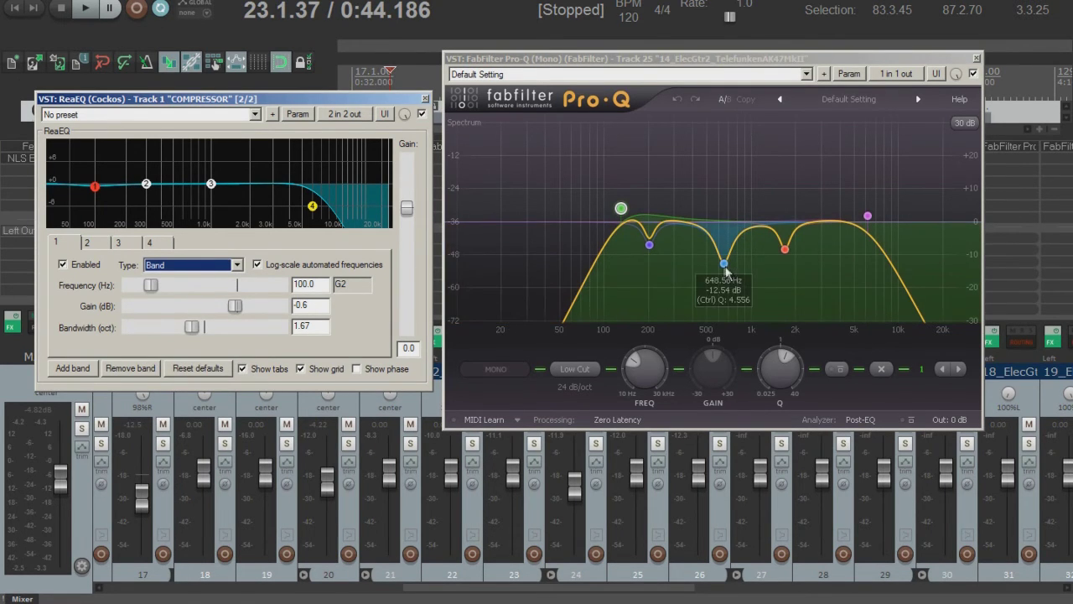
left_click(724, 264)
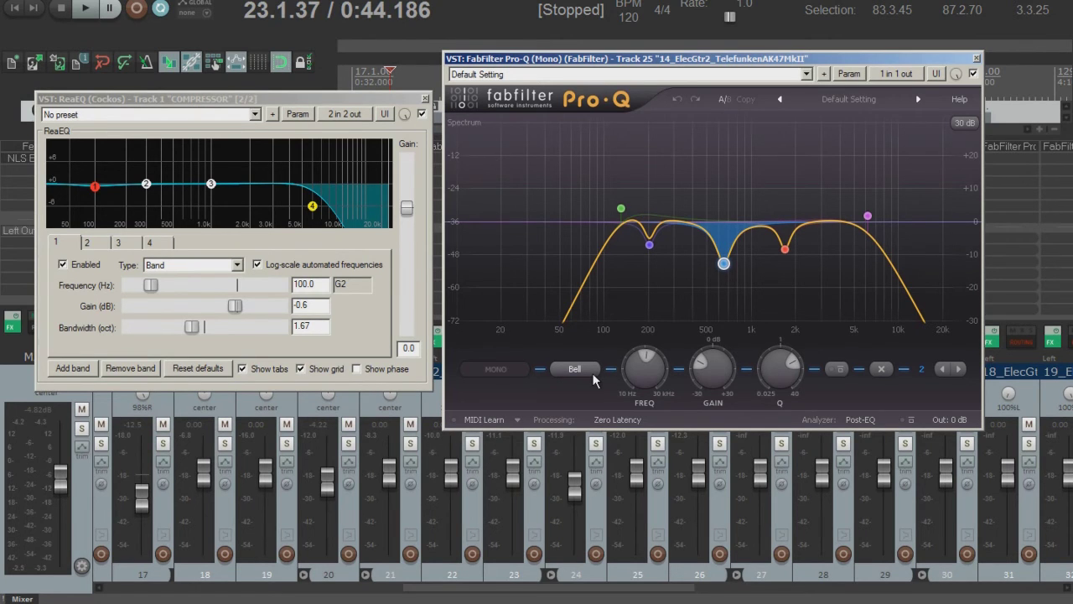
- Adjust the Q of the blue bell band in the track 25 Pro-Q to make its cut narrower
mouse_move(651, 395)
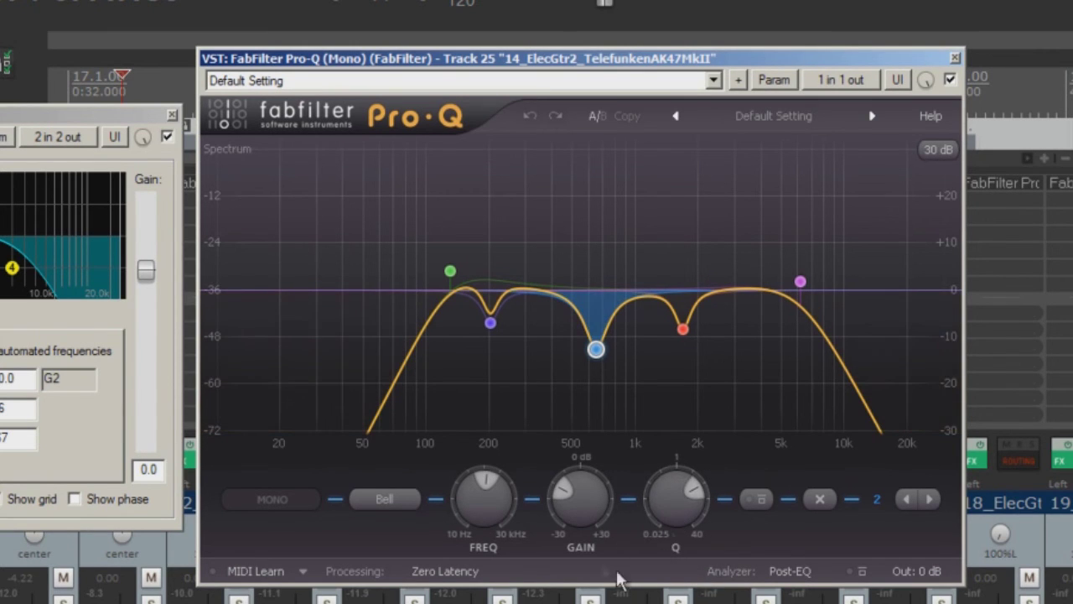
scroll(675, 503, "up", 3)
left_click_drag(675, 505, 680, 398)
left_click_drag(673, 374, 671, 437)
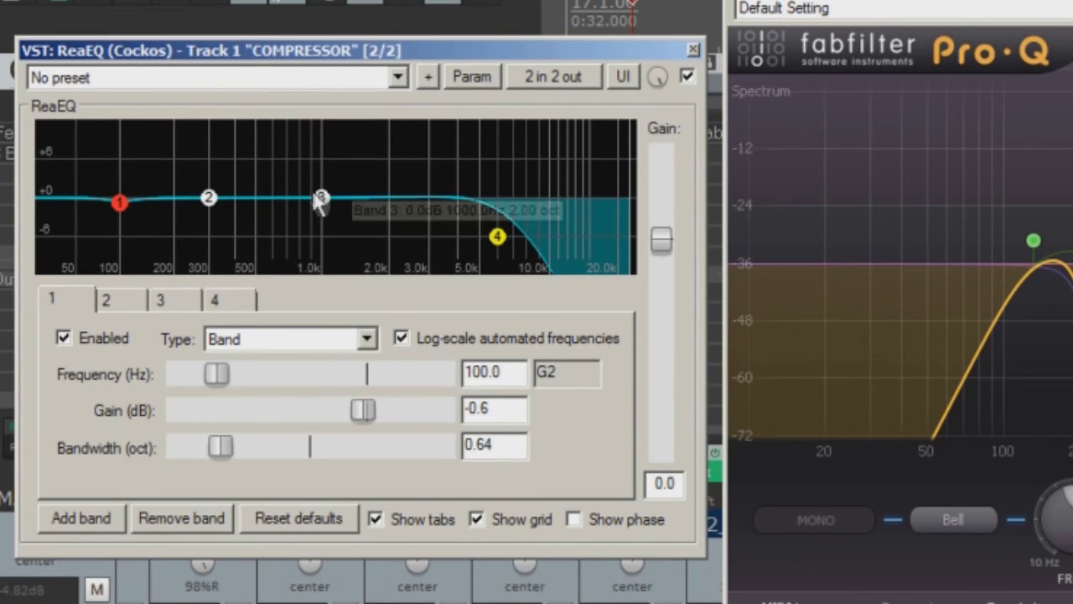
- Cut ReaEQ band 3 by 5.0 dB at 1013.5 Hz and narrow its bandwidth to 0.54 octaves
left_click_drag(0, 234, 0, 263)
left_click_drag(327, 446, 216, 419)
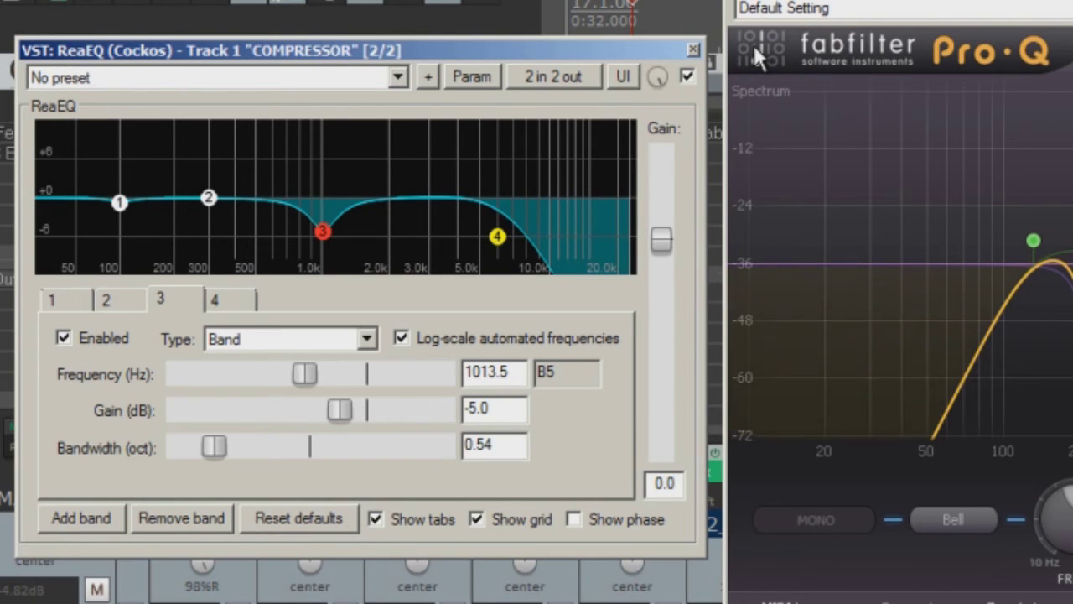
- Reposition the track 25 Pro-Q window over the ReaEQ window to uncover track 25's effects list
left_click_drag(809, 3, 577, 63)
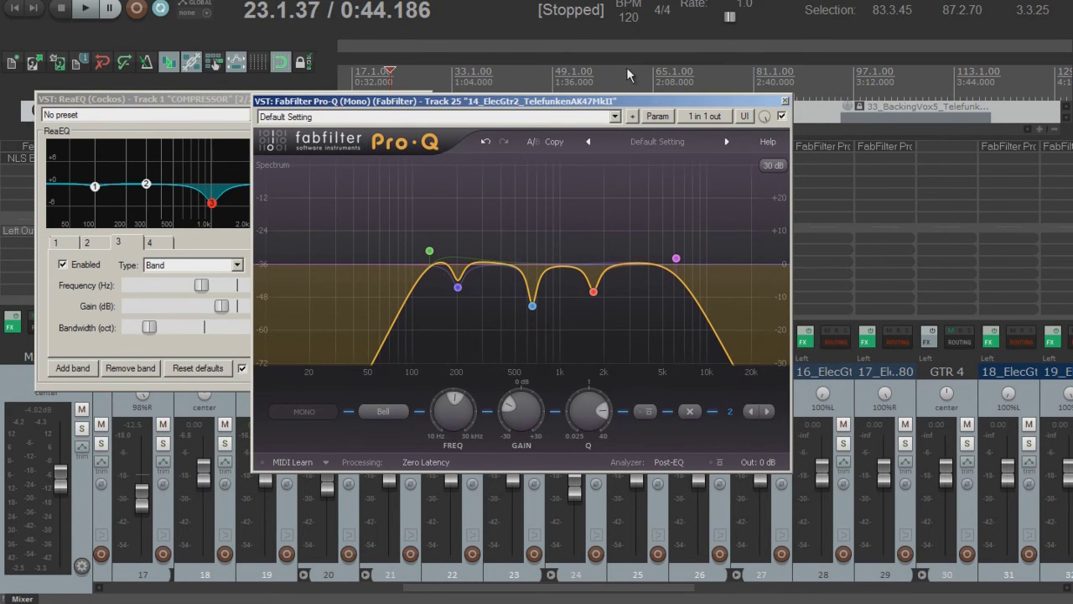
left_click_drag(330, 101, 631, 79)
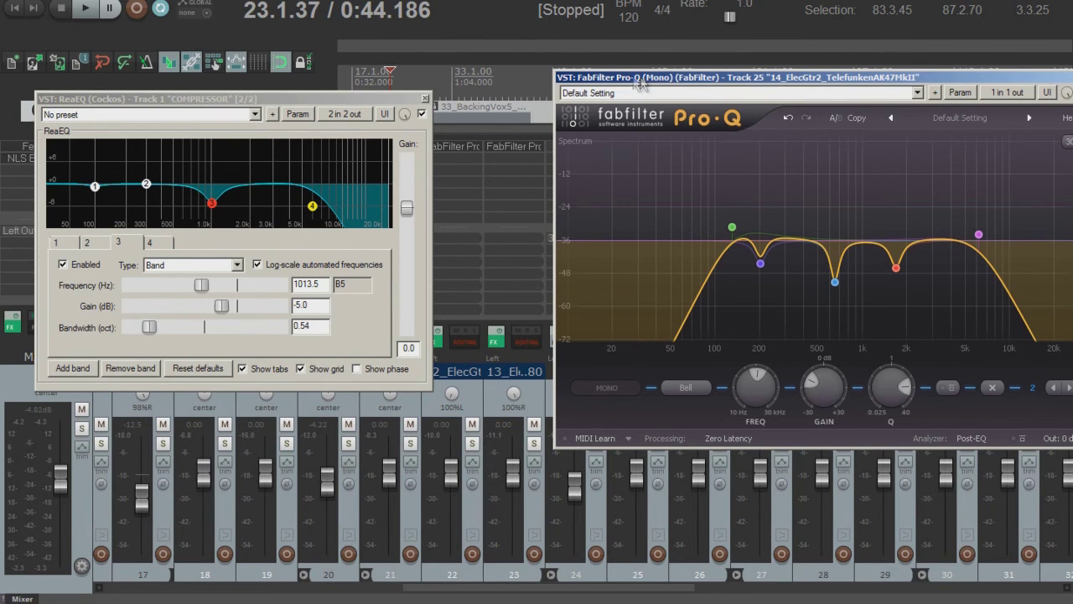
left_click_drag(587, 78, 510, 122)
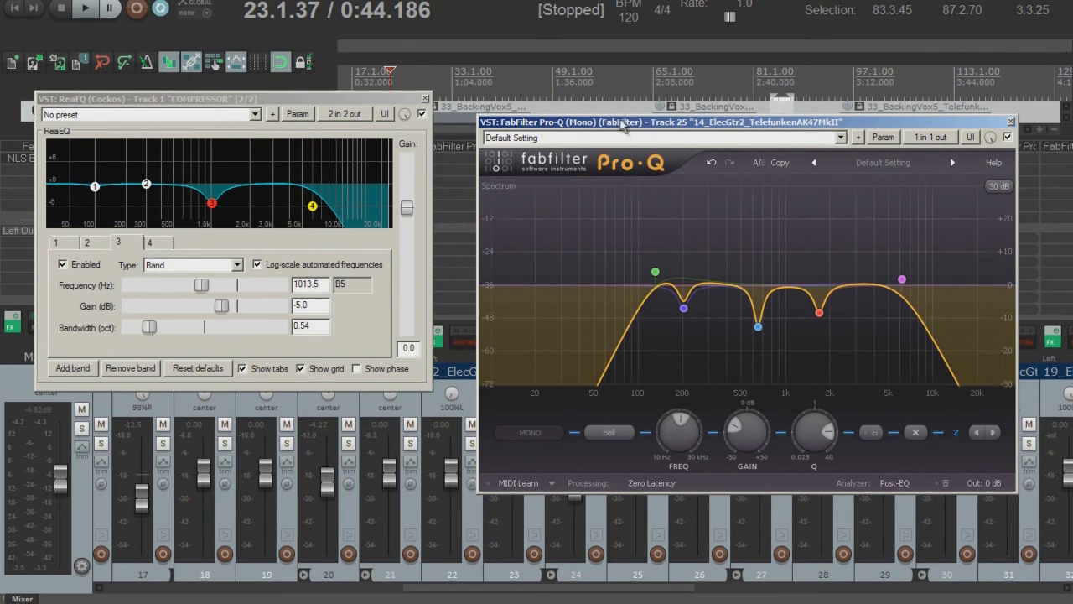
left_click_drag(629, 122, 169, 147)
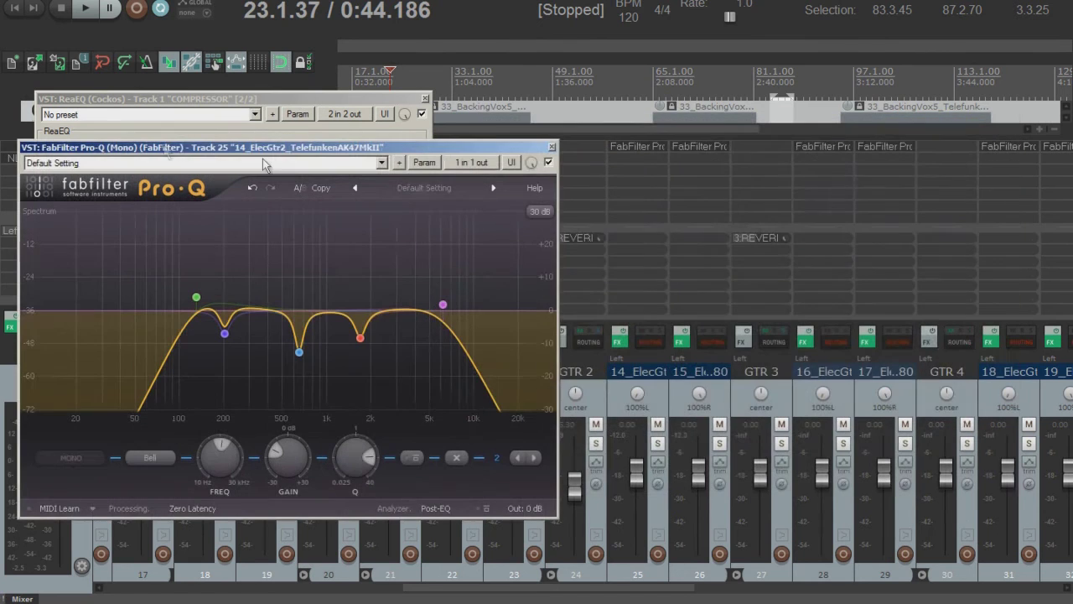
- Open the Sony Graphic EQ on track 25, view its Envelope mode and return to its 10 Band mode
double_click(636, 163)
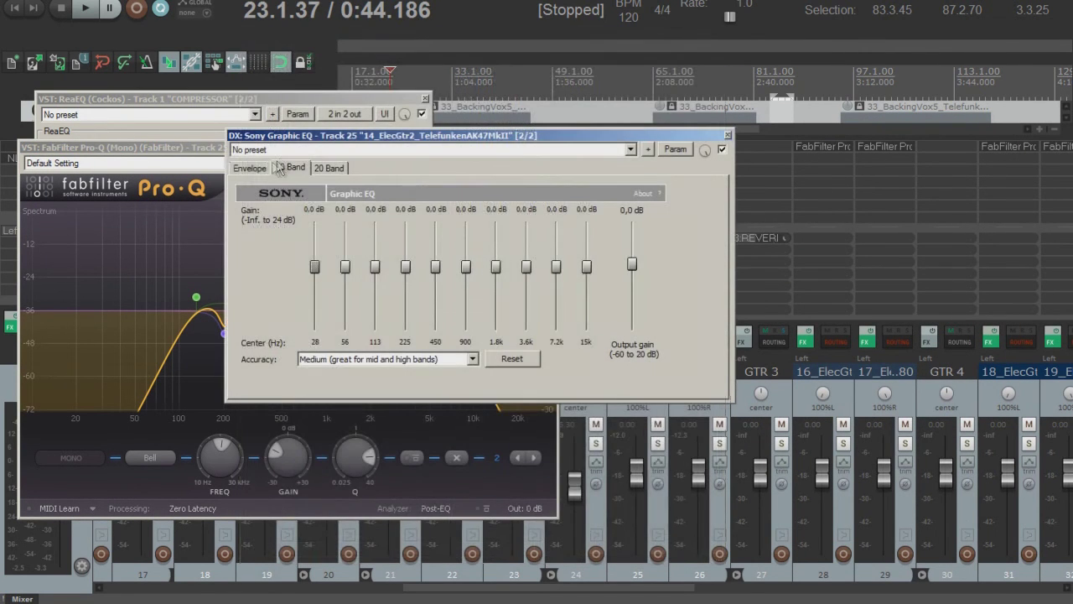
left_click(250, 168)
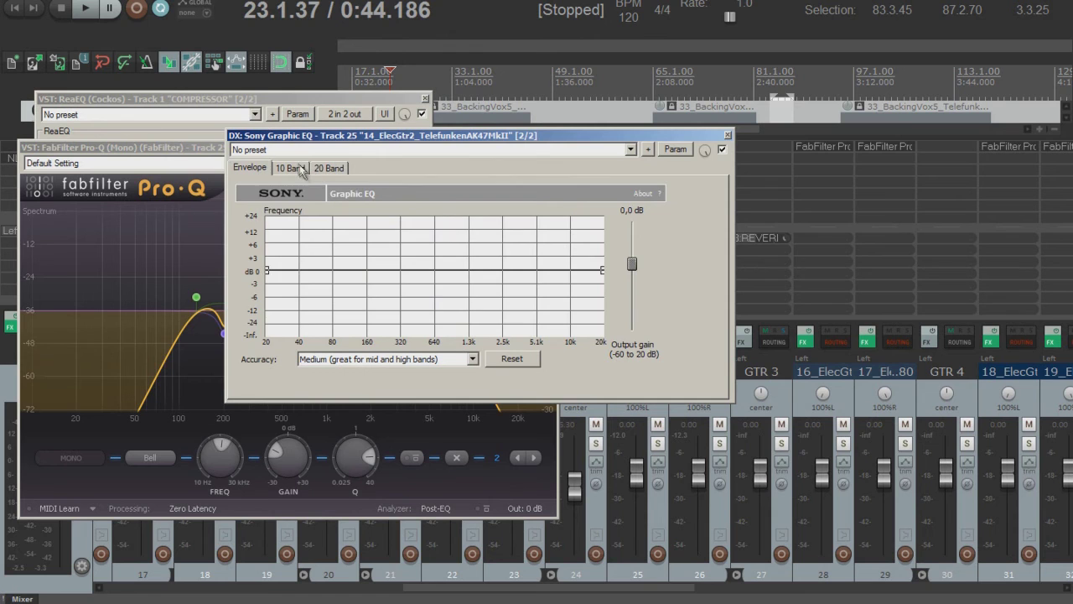
left_click(291, 168)
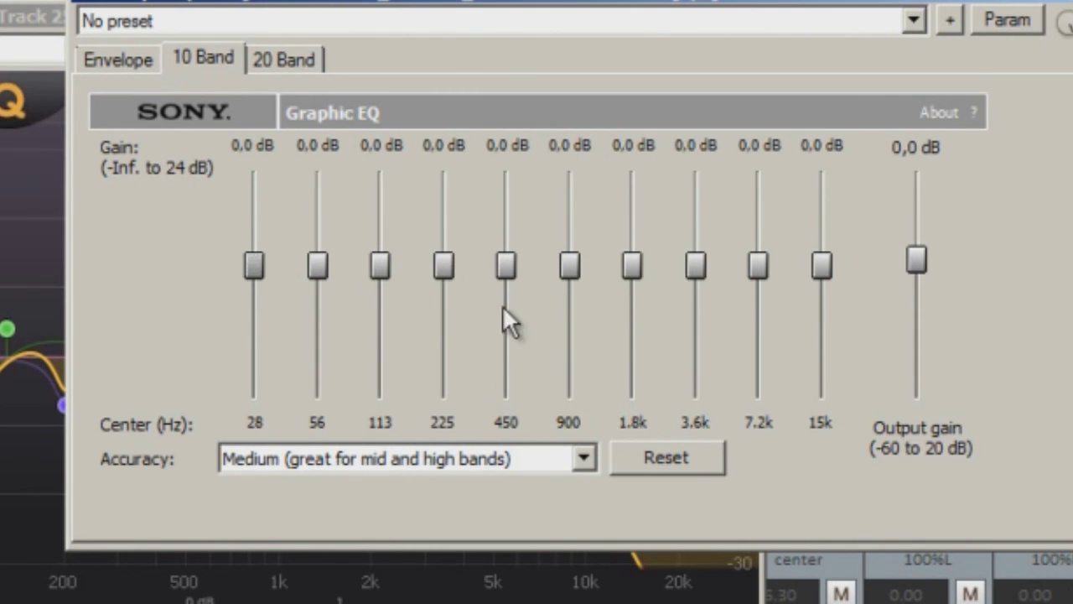
- Boost the 225 Hz band of the 10-band graphic EQ to 5.4 dB and bring it back down to 0.9 dB
left_click_drag(451, 272, 463, 228)
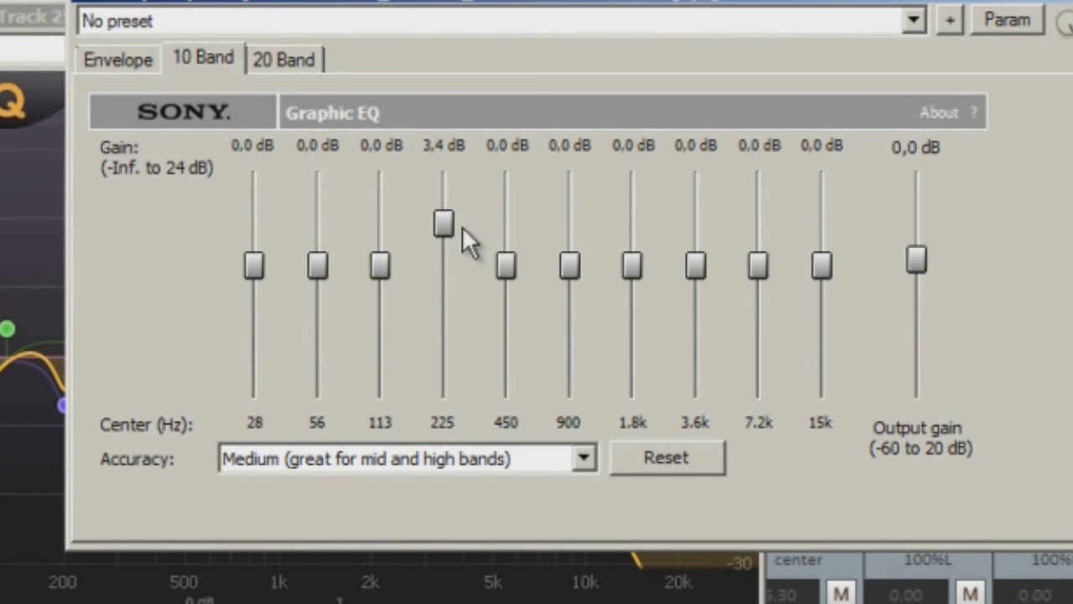
left_click_drag(448, 220, 496, 206)
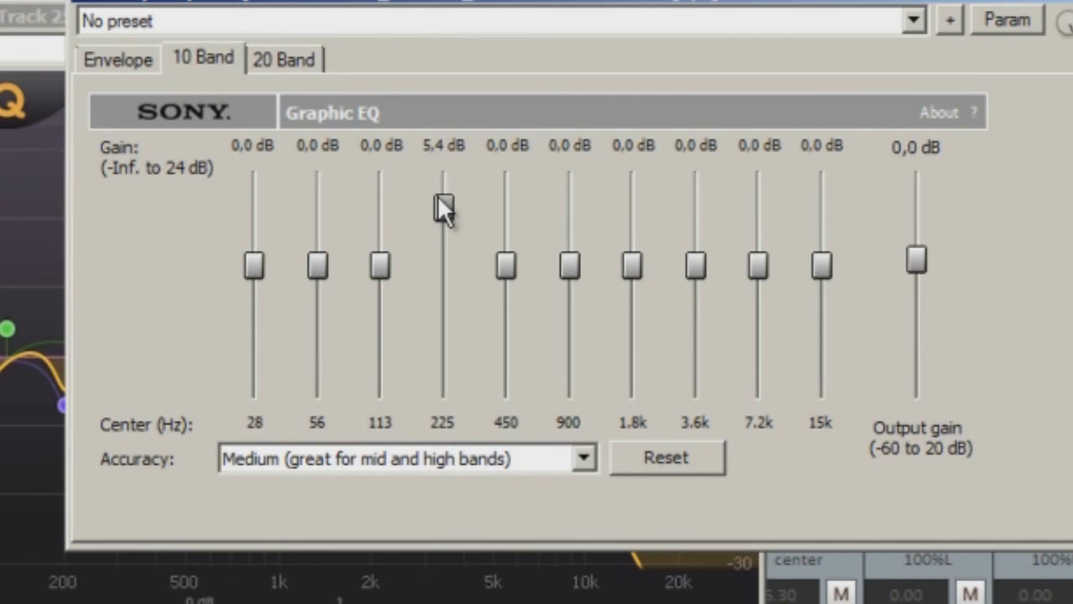
left_click_drag(447, 204, 462, 268)
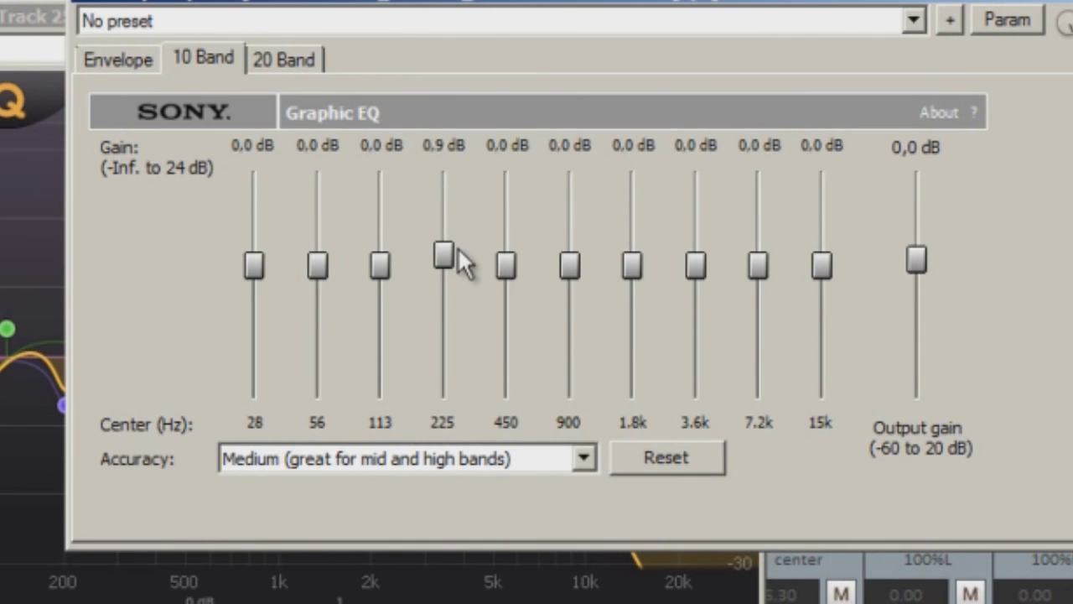
- Switch the graphic EQ to 20 bands and set 160 Hz to 0.7, 225 Hz to 4.8 and 320 Hz to 0.4 dB
left_click(283, 58)
left_click_drag(450, 259, 453, 223)
left_click_drag(422, 256, 473, 270)
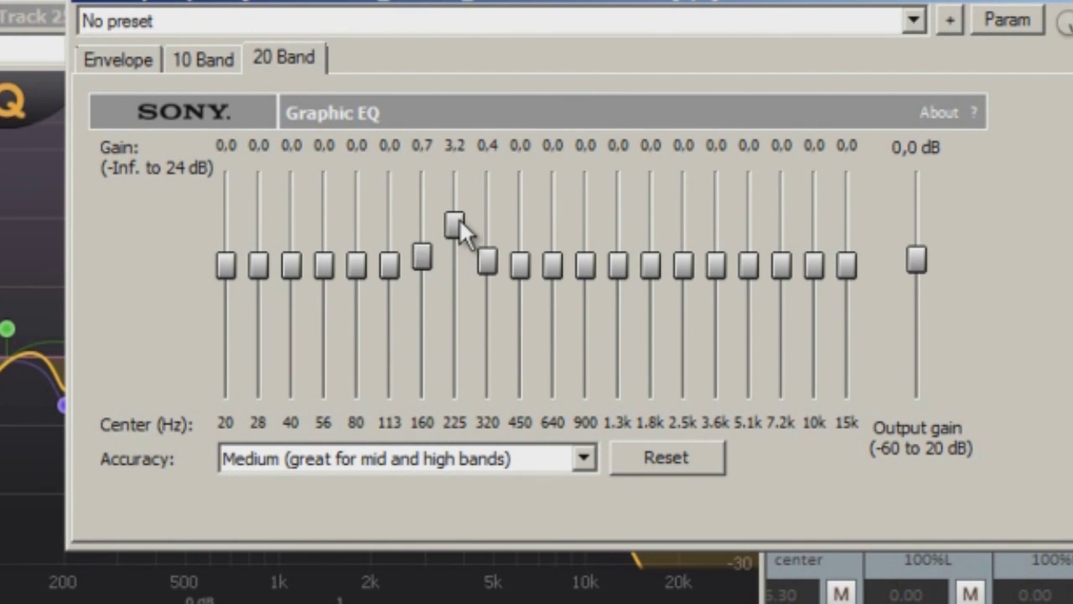
left_click_drag(459, 220, 463, 207)
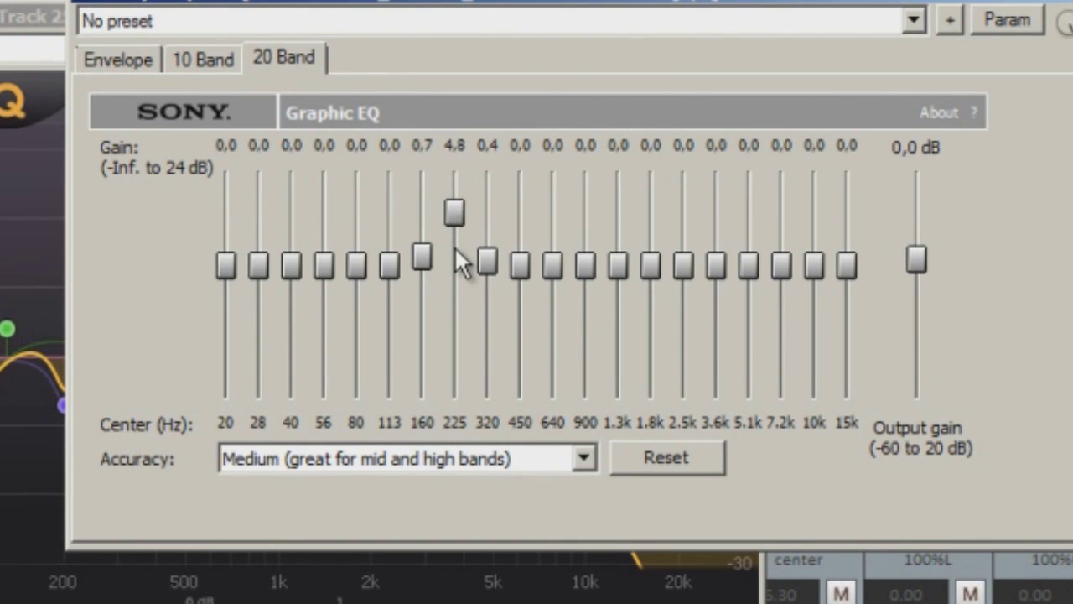
- Set the 160 Hz and 320 Hz bands to -0.7 dB and the 225 Hz band between them to 3.6 dB
left_click(456, 224)
left_click_drag(423, 253, 483, 273)
left_click_drag(454, 243, 457, 223)
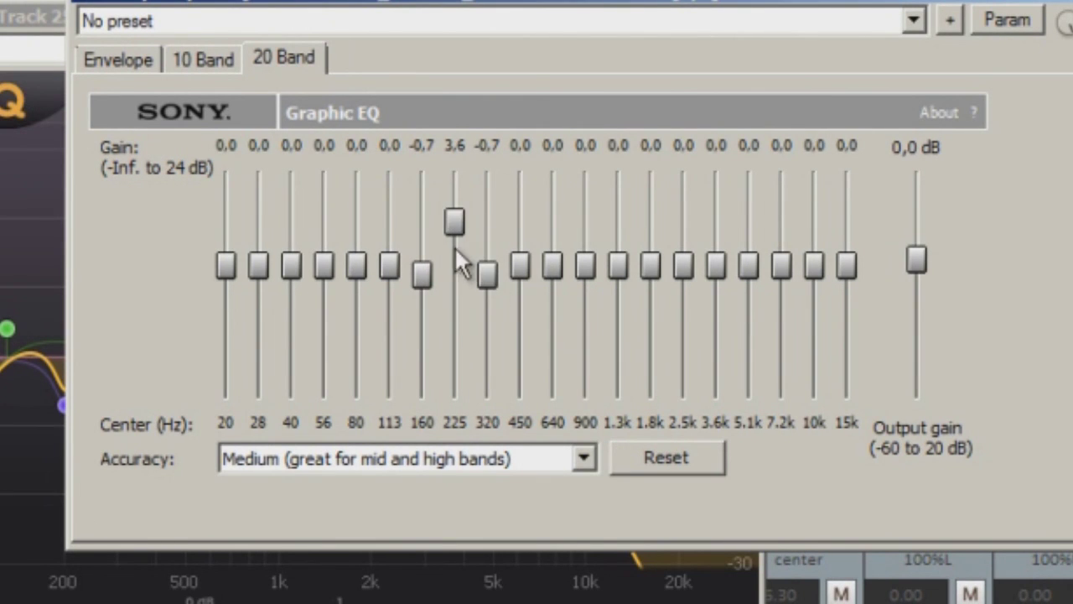
- Lower the 225 Hz band to -1.8 dB, view the 10 Band mode and return to the 20 Band mode
left_click(454, 332)
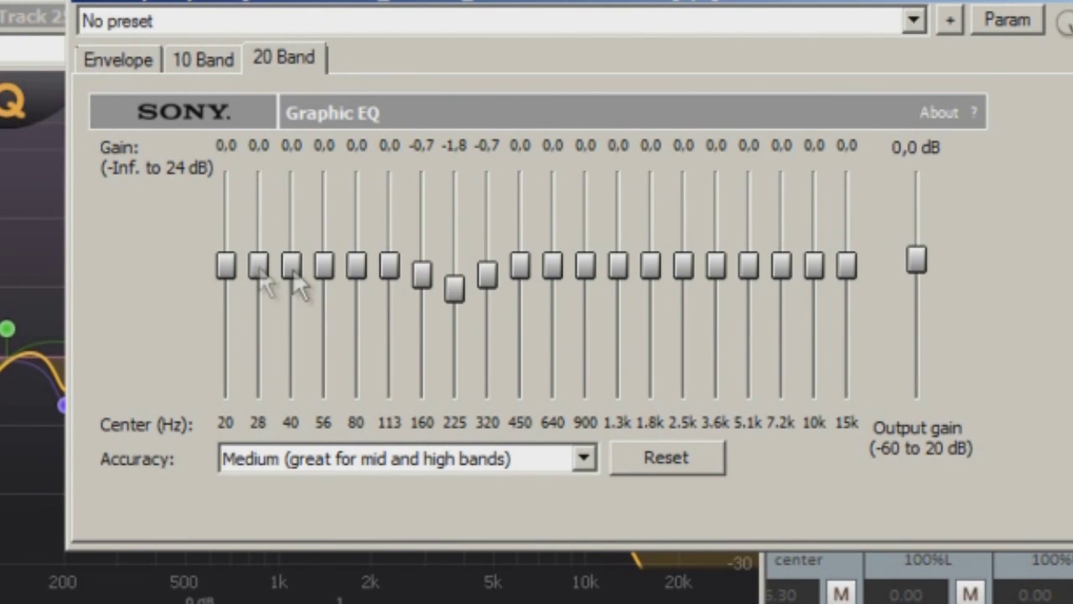
left_click(198, 61)
left_click(268, 60)
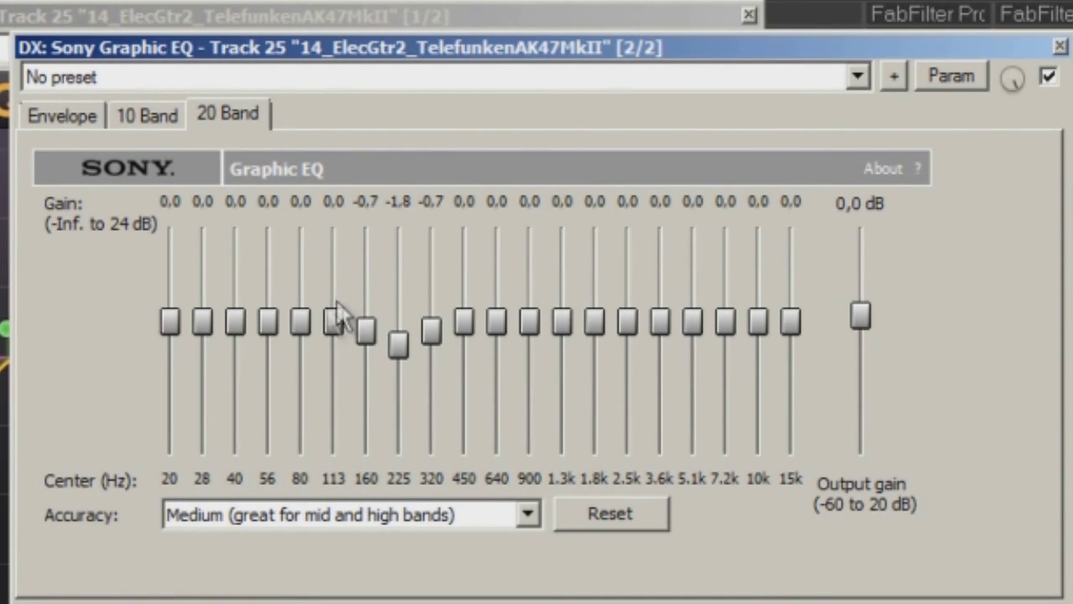
- Lower the 225 Hz band to -2.5 dB and raise it back up to -0.6 dB
left_click_drag(401, 335, 402, 352)
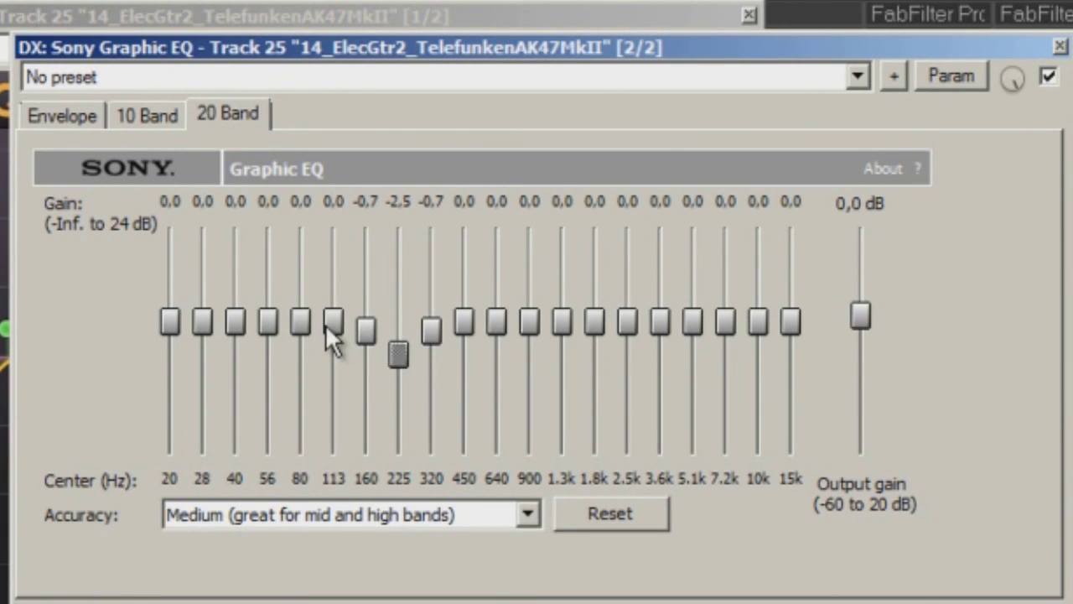
left_click_drag(398, 354, 395, 329)
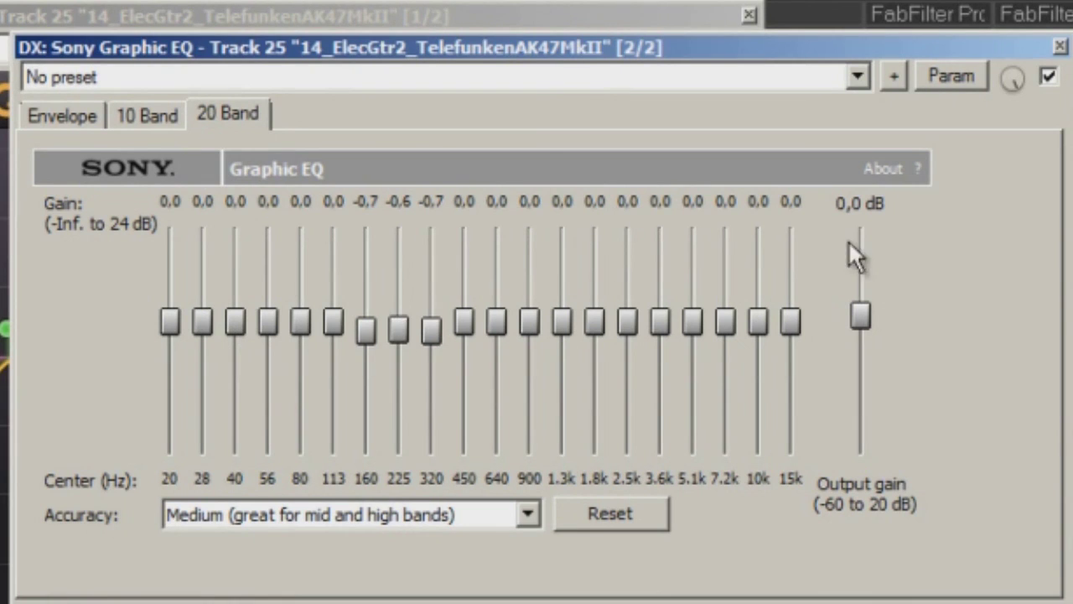